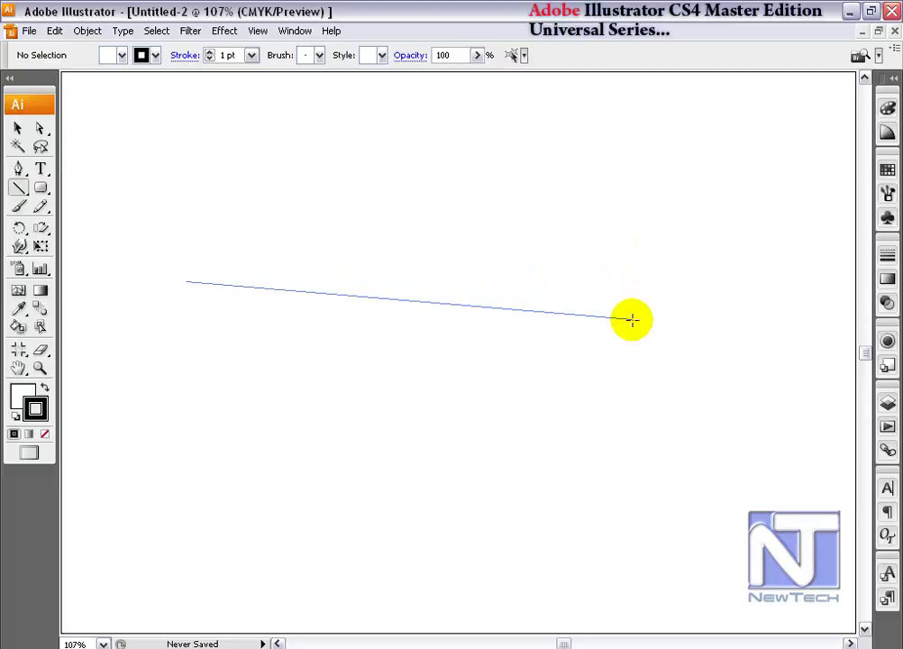
Move the right endpoint of the horizontal line left and up to about X 319 px, Y 405 px, making a shorter rising line.
{"action": "left_click", "coordinate": [40, 128]}
{"action": "left_click", "coordinate": [631, 282]}
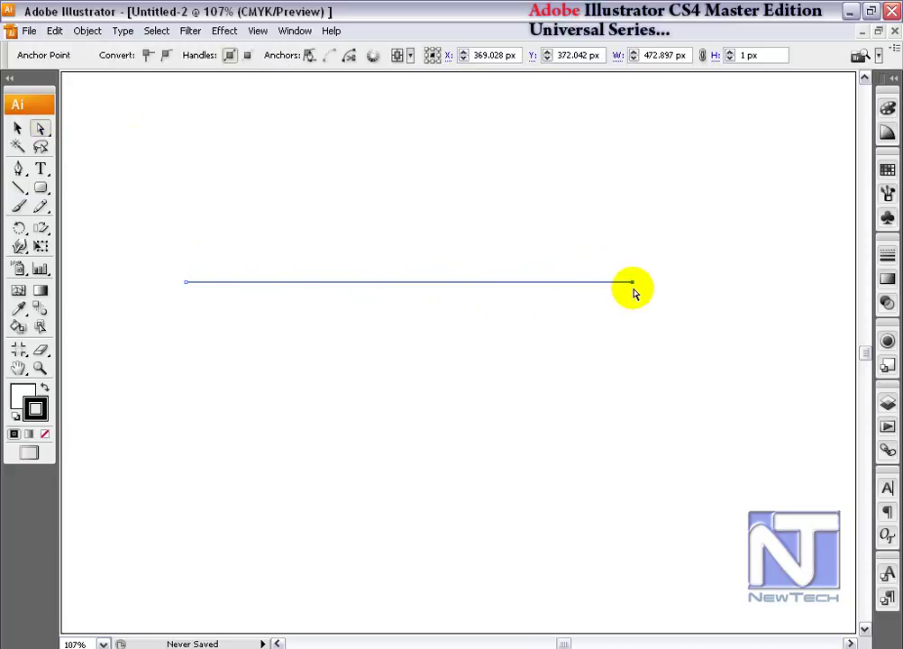
{"action": "left_click_drag", "start_coordinate": [633, 283], "coordinate": [362, 251]}
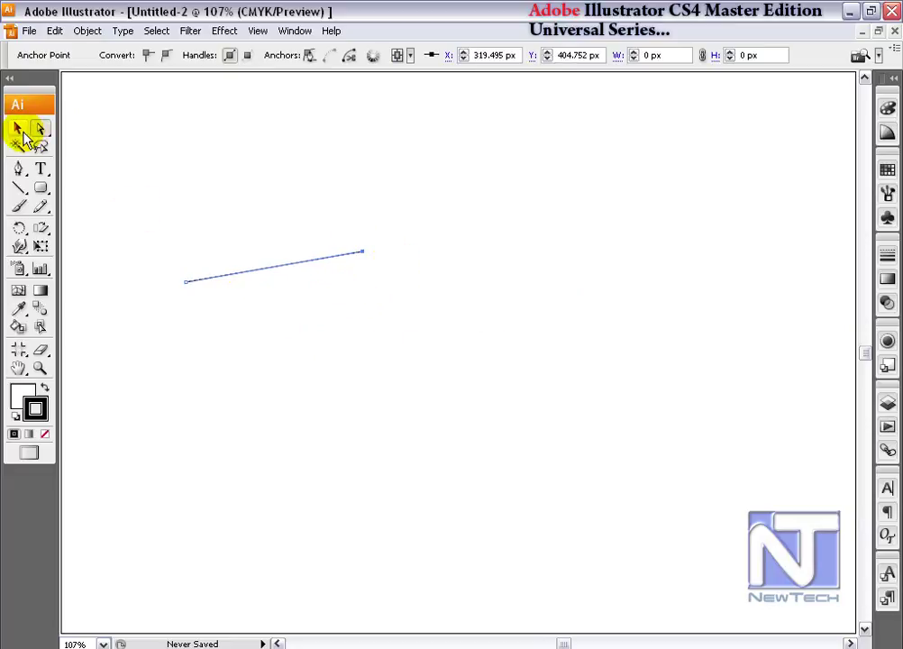
Create a line segment from numeric options below the sloped line, 472.9 px long at 0° with Fill Line on.
{"action": "left_click", "coordinate": [19, 187]}
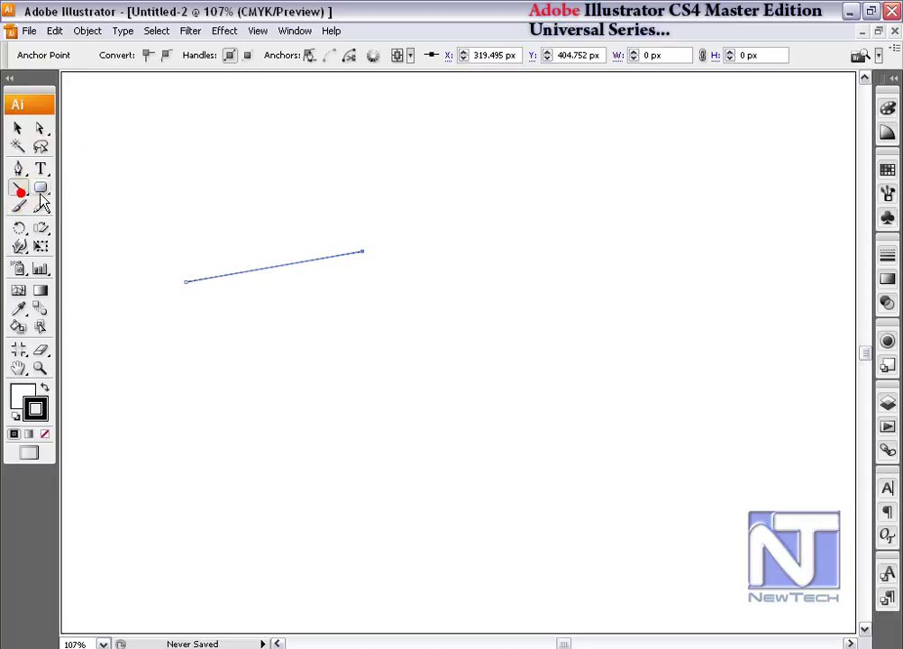
{"action": "left_click", "coordinate": [350, 308]}
{"action": "left_click_drag", "start_coordinate": [421, 288], "coordinate": [262, 327]}
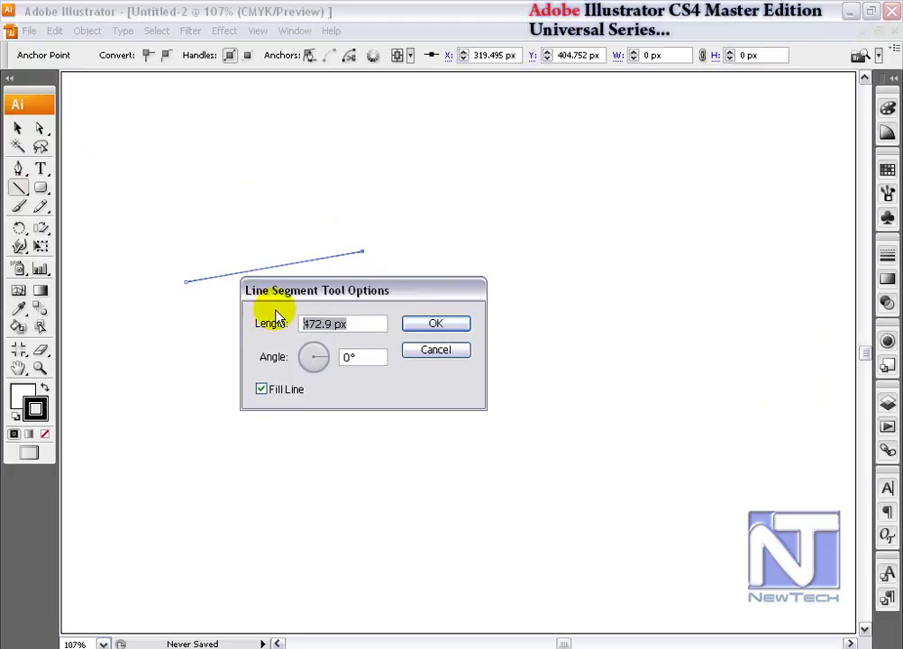
{"action": "left_click", "coordinate": [358, 357]}
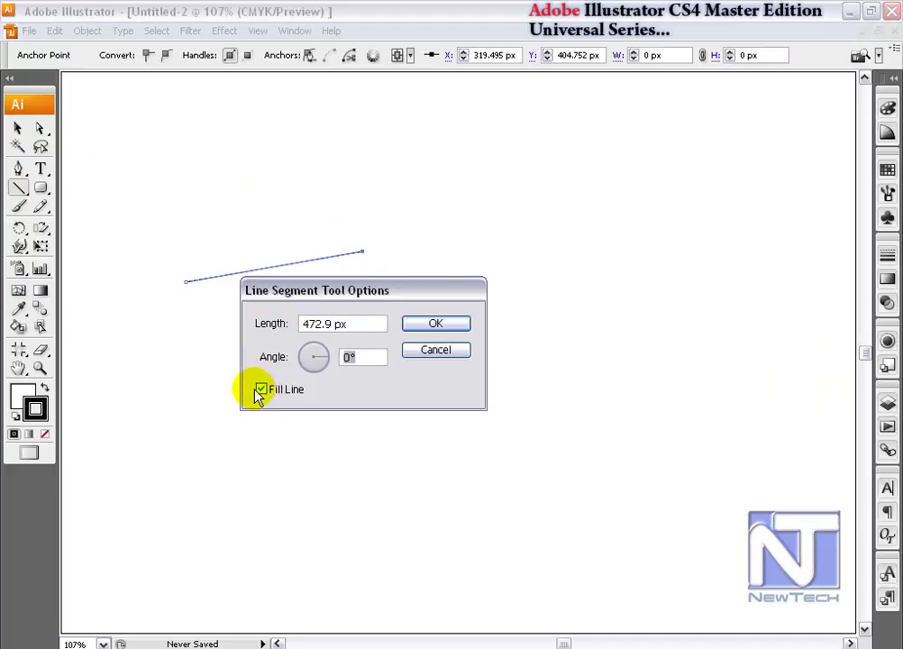
{"action": "left_click", "coordinate": [434, 329]}
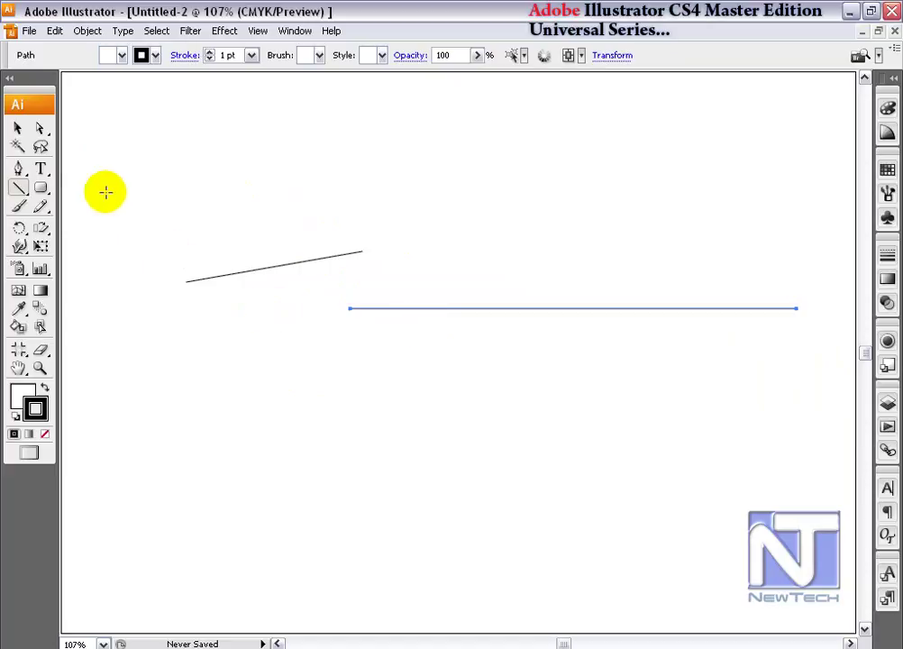
Move the 472.9 px horizontal line left and slightly down, below the sloped line.
{"action": "left_click", "coordinate": [24, 132]}
{"action": "left_click", "coordinate": [582, 309]}
{"action": "left_click_drag", "start_coordinate": [589, 309], "coordinate": [454, 349]}
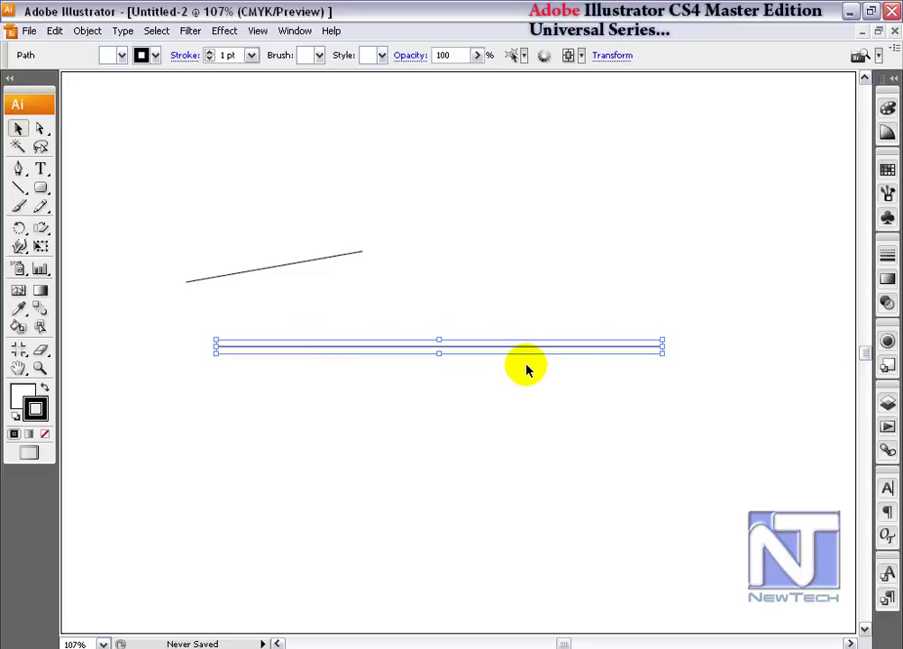
Draw a horizontal line about 290 px long above the sloped line.
{"action": "left_click", "coordinate": [18, 190]}
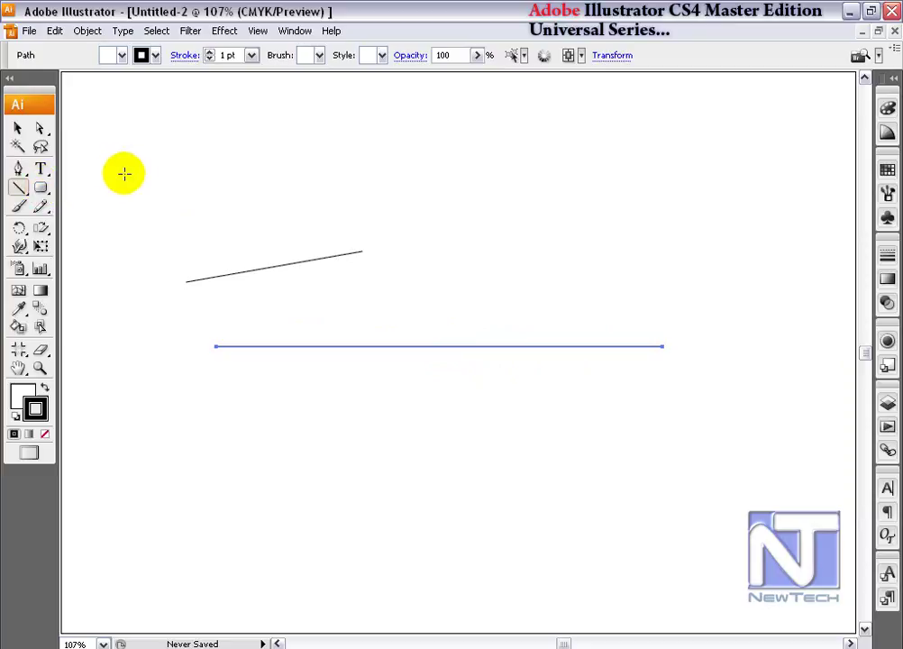
{"action": "left_click_drag", "start_coordinate": [206, 166], "coordinate": [480, 170]}
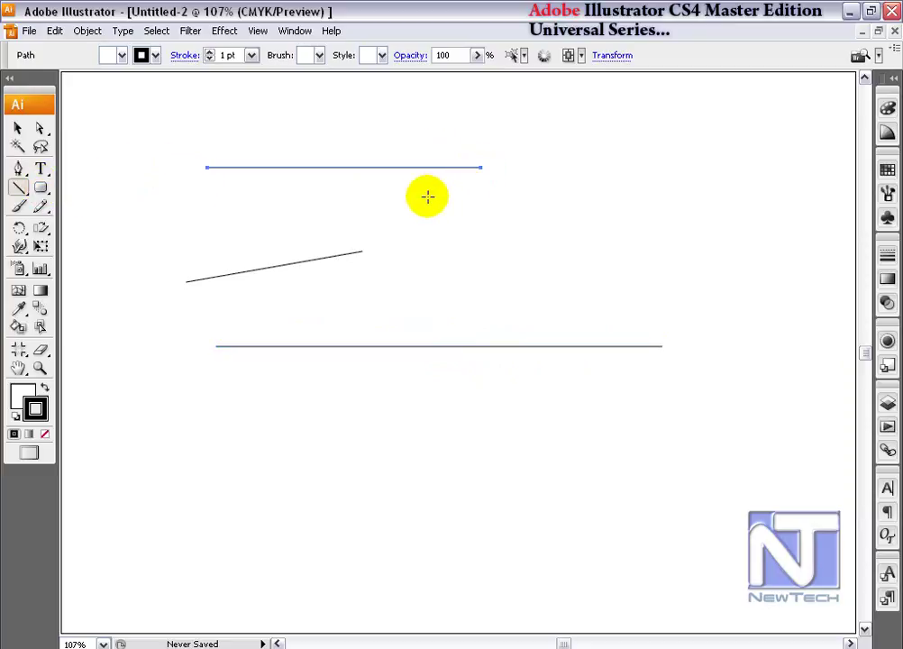
{"action": "left_click", "coordinate": [17, 128]}
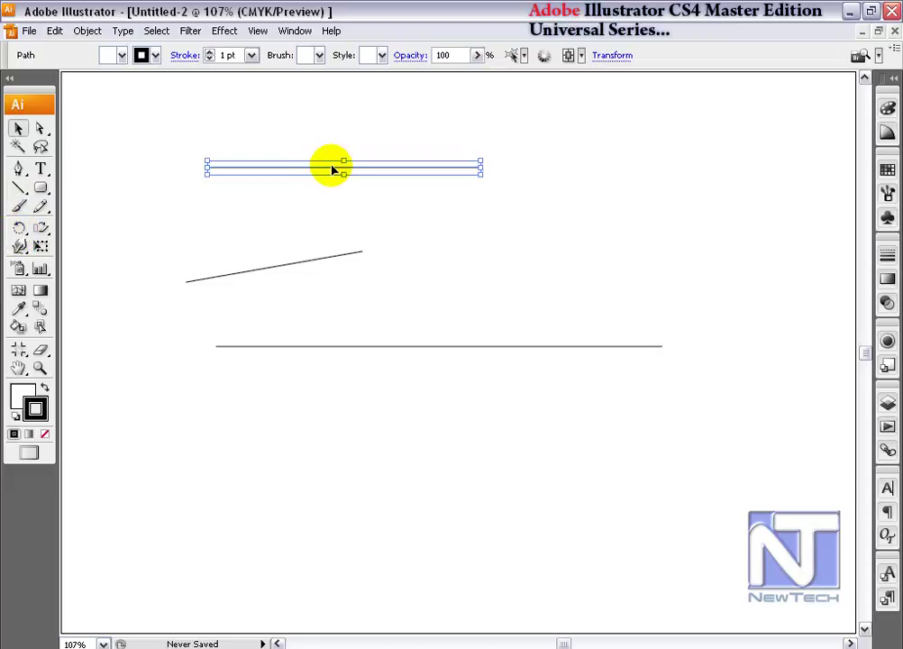
Set the Line Segment tool's length to 400 px at an angle of 0°.
{"action": "left_click", "coordinate": [19, 191]}
{"action": "double_click", "coordinate": [19, 194]}
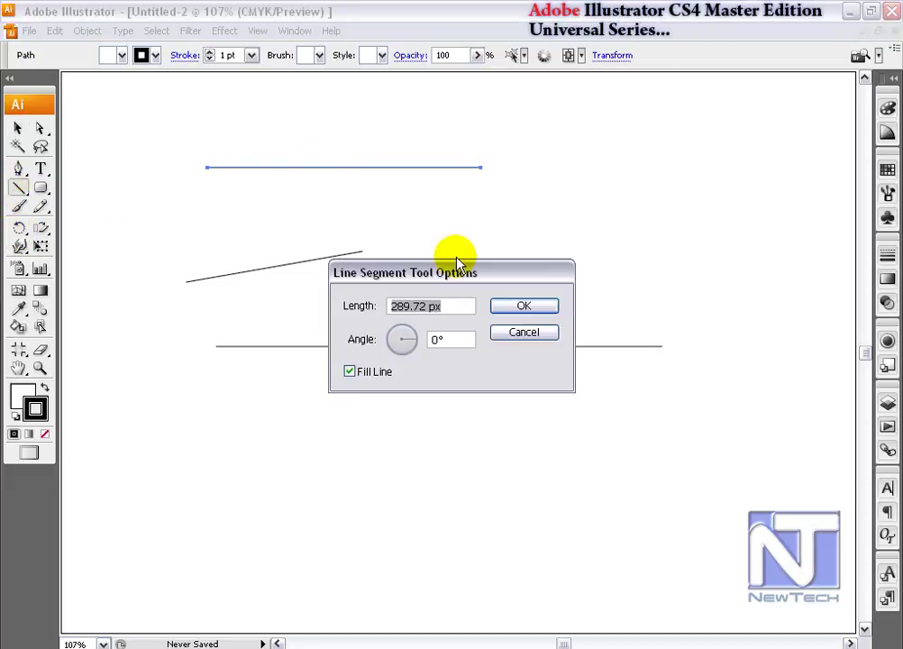
{"action": "left_click_drag", "start_coordinate": [420, 306], "coordinate": [363, 301]}
{"action": "type", "text": "400"}
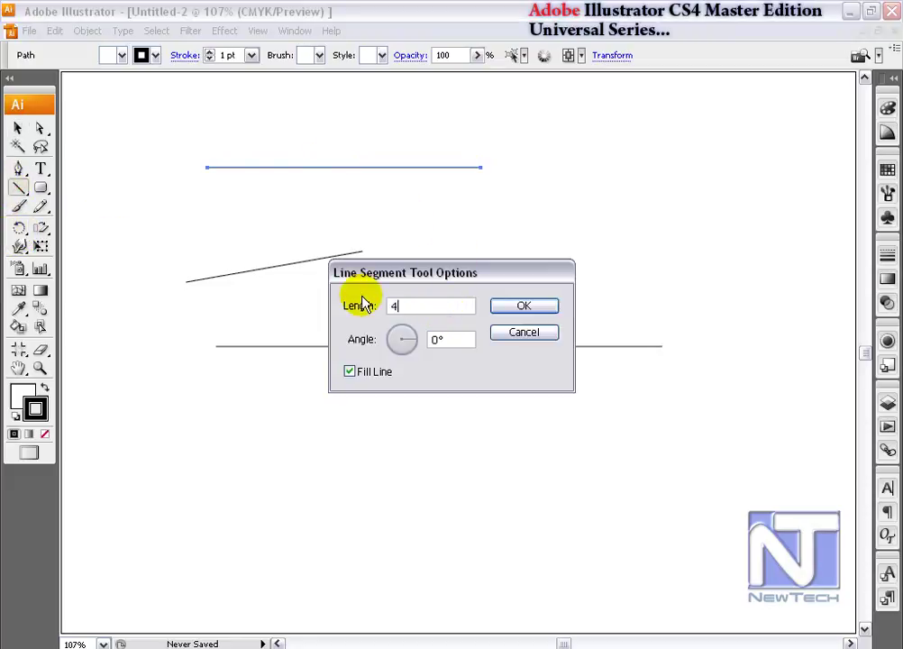
{"action": "left_click", "coordinate": [523, 311]}
{"action": "left_click", "coordinate": [39, 130]}
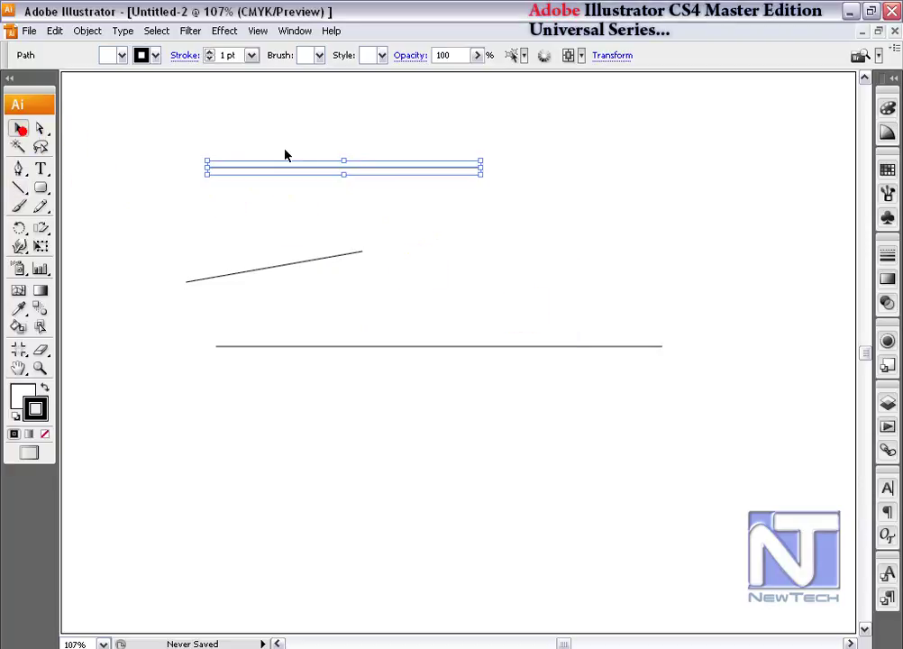
Deselect everything and place a 400 px horizontal line segment between the uppermost line and the sloped line.
{"action": "left_click", "coordinate": [18, 187]}
{"action": "left_click", "coordinate": [220, 215]}
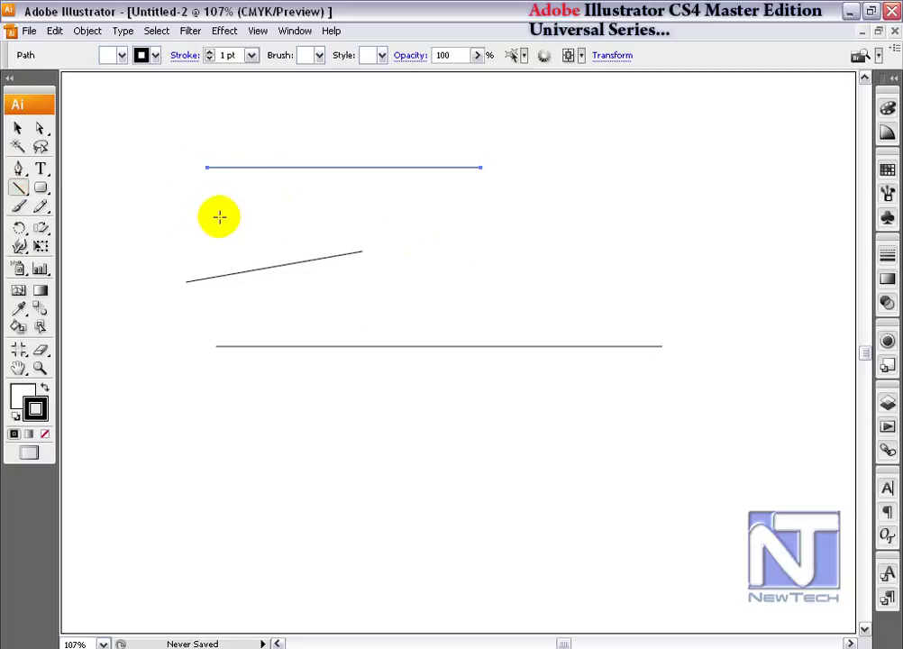
{"action": "left_click", "coordinate": [501, 339]}
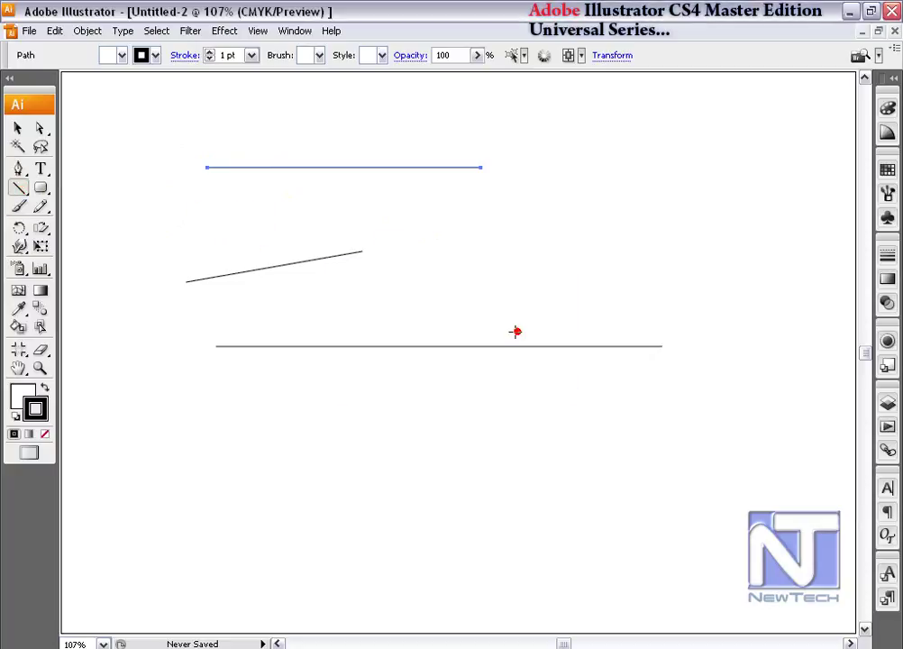
{"action": "key", "text": "ctrl+shift+a"}
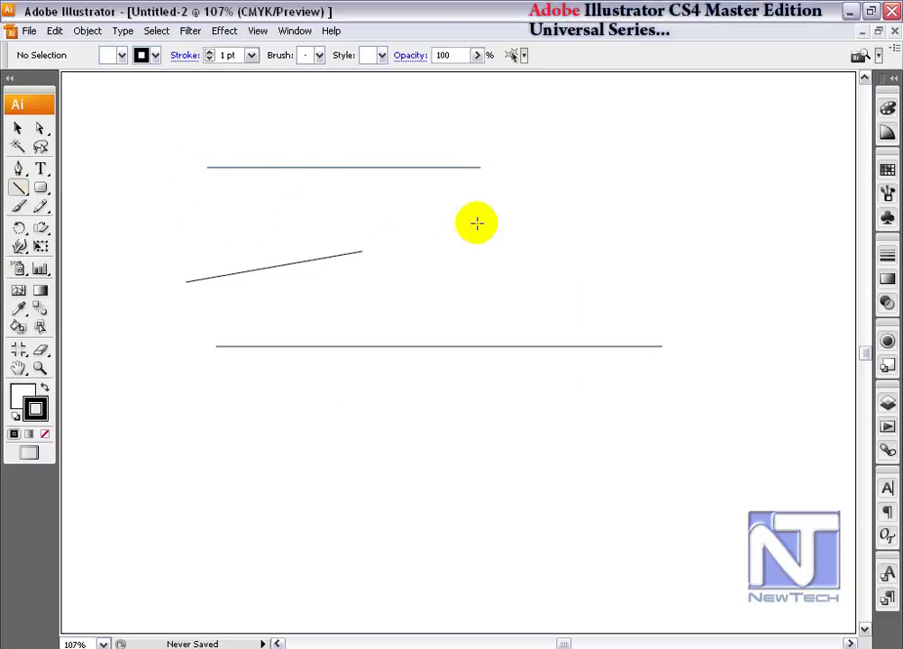
{"action": "left_click", "coordinate": [191, 195]}
{"action": "left_click", "coordinate": [515, 309]}
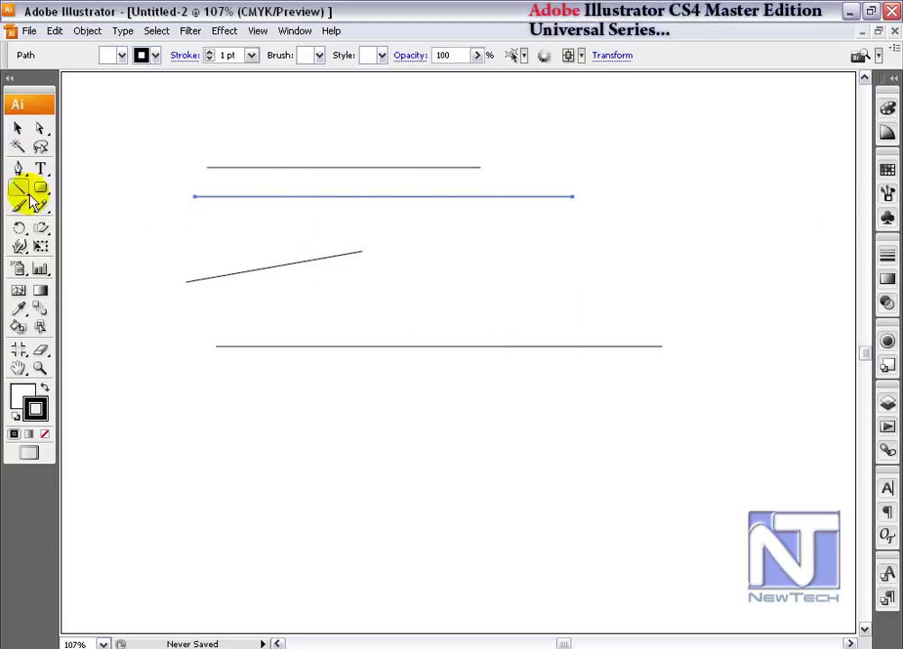
Select all the lines on the artboard and delete them.
{"action": "left_click", "coordinate": [18, 130]}
{"action": "key", "text": "ctrl+a"}
{"action": "key", "text": "Delete"}
Detach the line tool group as a floating palette beside the toolbox.
{"action": "left_click", "coordinate": [18, 191]}
{"action": "left_click_drag", "start_coordinate": [19, 196], "coordinate": [165, 230]}
{"action": "left_click_drag", "start_coordinate": [84, 192], "coordinate": [120, 186]}
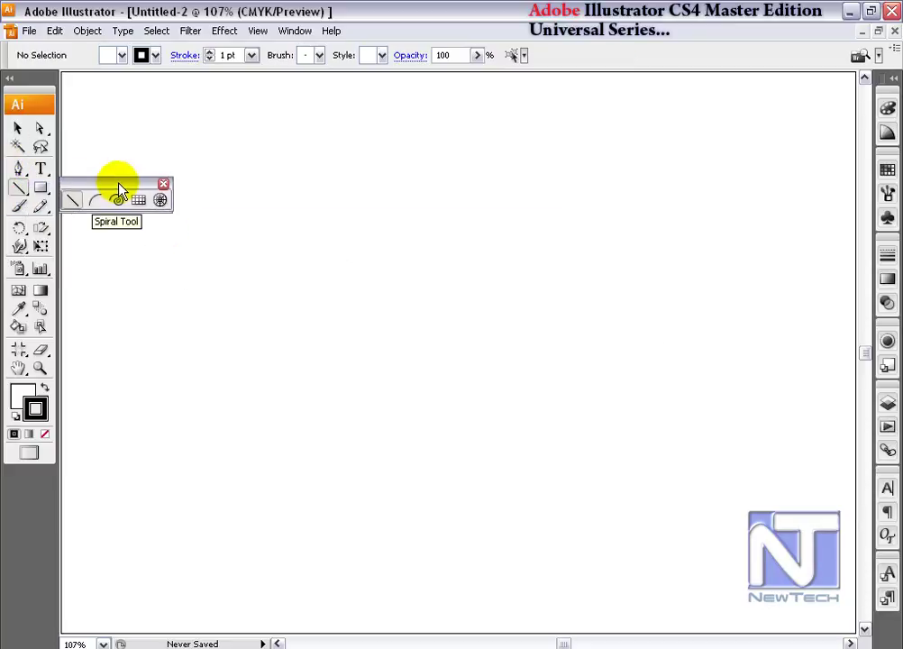
Draw an arc descending to the right and increase its curvature into a tight bend at its lower-left corner.
{"action": "left_click", "coordinate": [97, 200]}
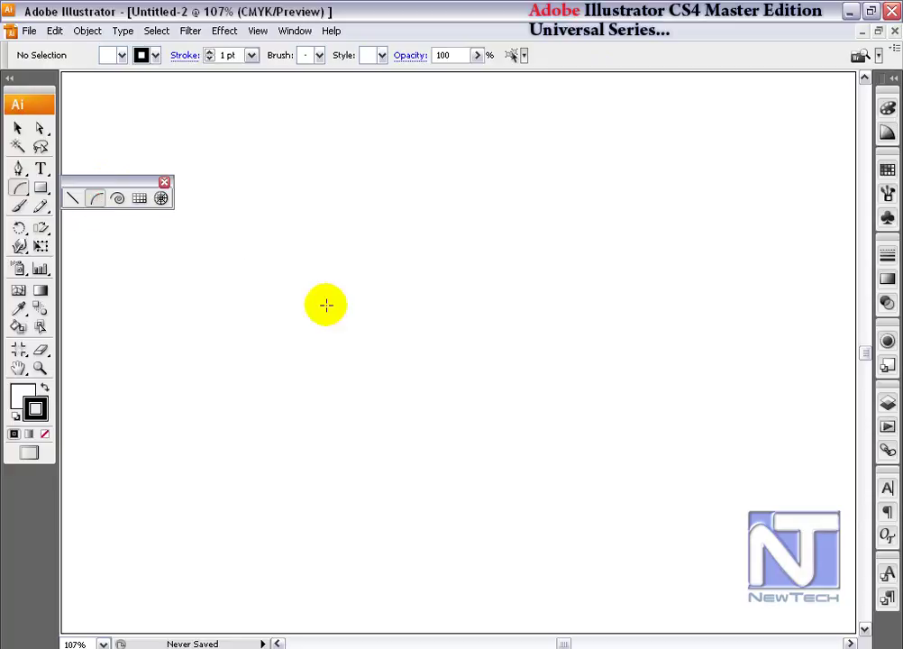
{"action": "left_click_drag", "start_coordinate": [315, 224], "coordinate": [567, 475]}
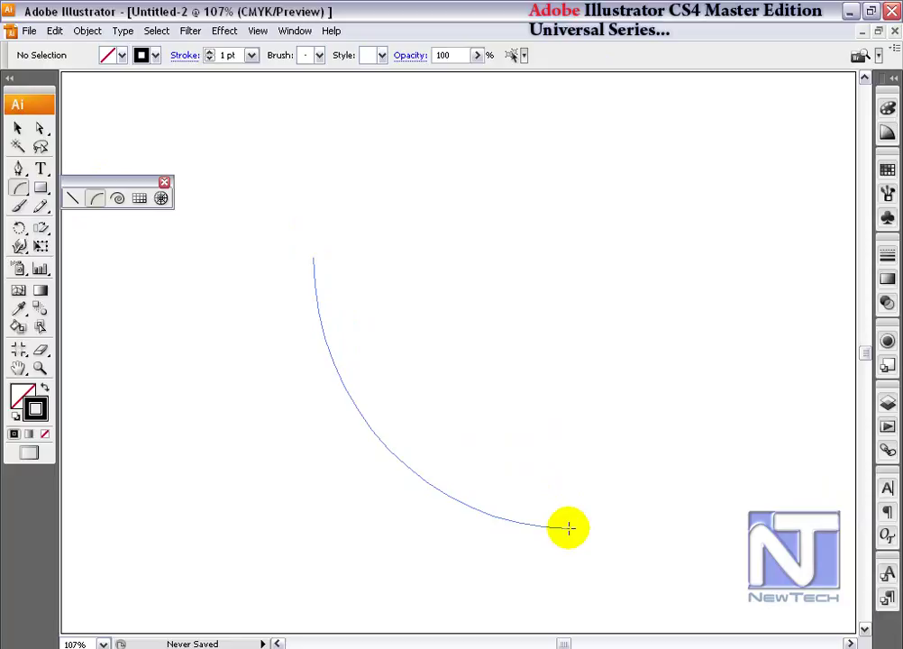
{"action": "key", "text": "Up"}
{"action": "key", "text": "Up"}
{"action": "key", "text": "Up"}
{"action": "key", "text": "Up"}
{"action": "key", "text": "Up"}
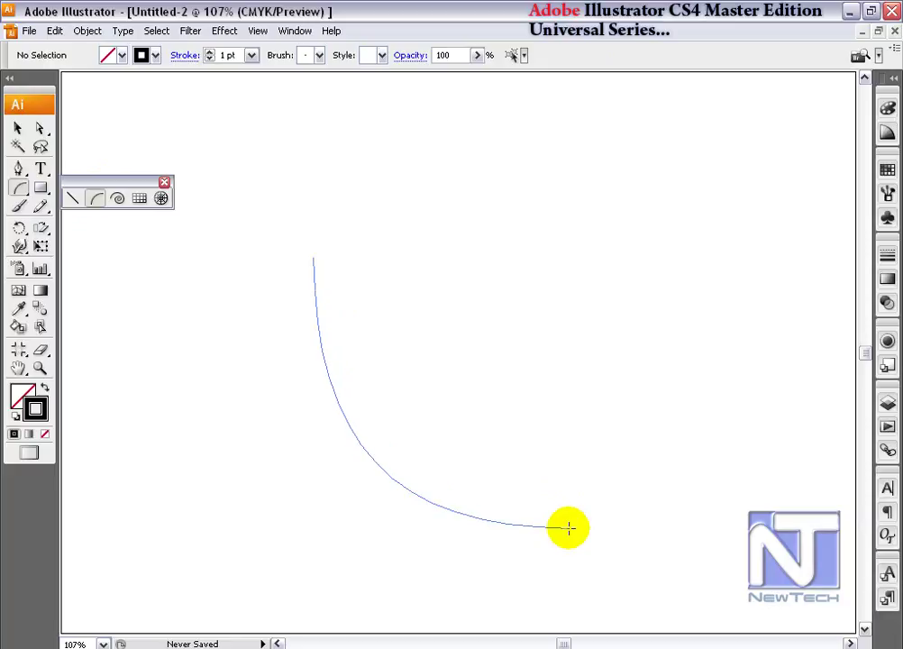
{"action": "key", "text": "Up"}
{"action": "key", "text": "Up"}
{"action": "key", "text": "Up"}
{"action": "key", "text": "Up"}
{"action": "key", "text": "Up"}
{"action": "key", "text": "Up"}
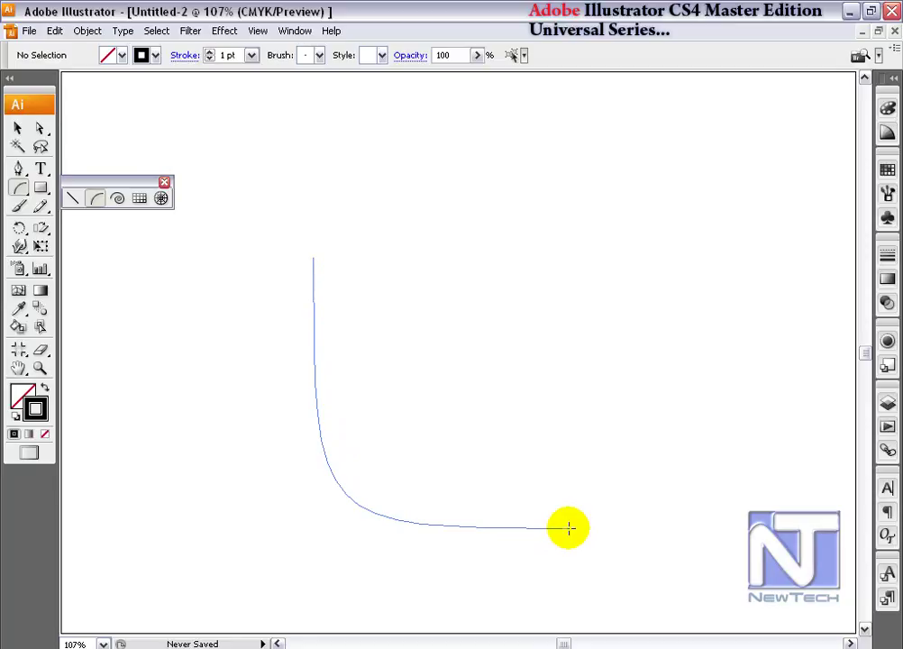
Extend the arc's end slightly down and right, and reduce its curvature to a shallow sweep.
{"action": "left_click_drag", "start_coordinate": [569, 527], "coordinate": [592, 552]}
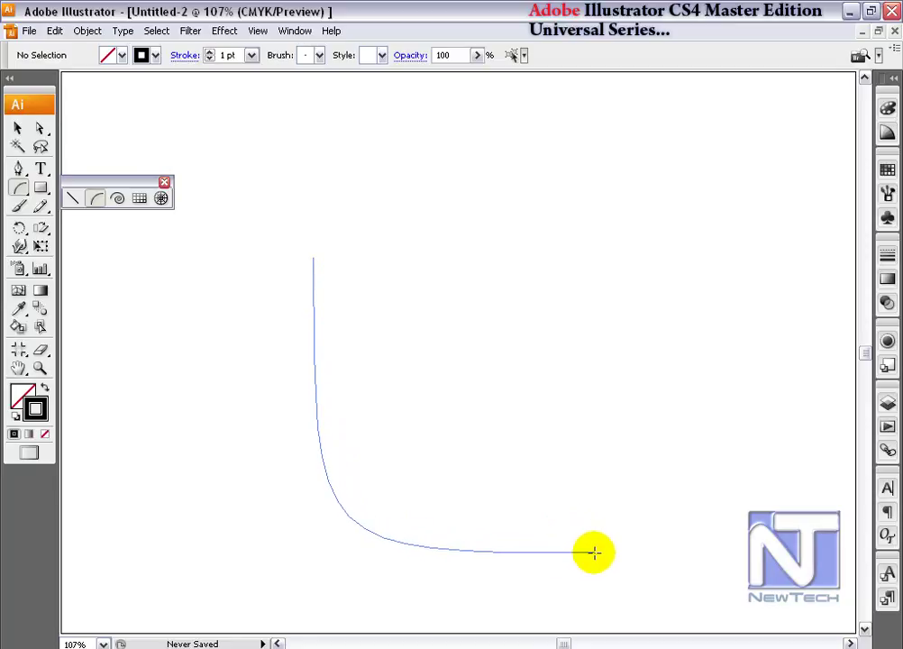
{"action": "key", "text": "Down"}
{"action": "key", "text": "Down"}
{"action": "key", "text": "Down"}
{"action": "key", "text": "Down"}
{"action": "key", "text": "Down"}
{"action": "key", "text": "Down"}
{"action": "key", "text": "Down"}
{"action": "key", "text": "Down"}
{"action": "key", "text": "Down"}
{"action": "key", "text": "Down"}
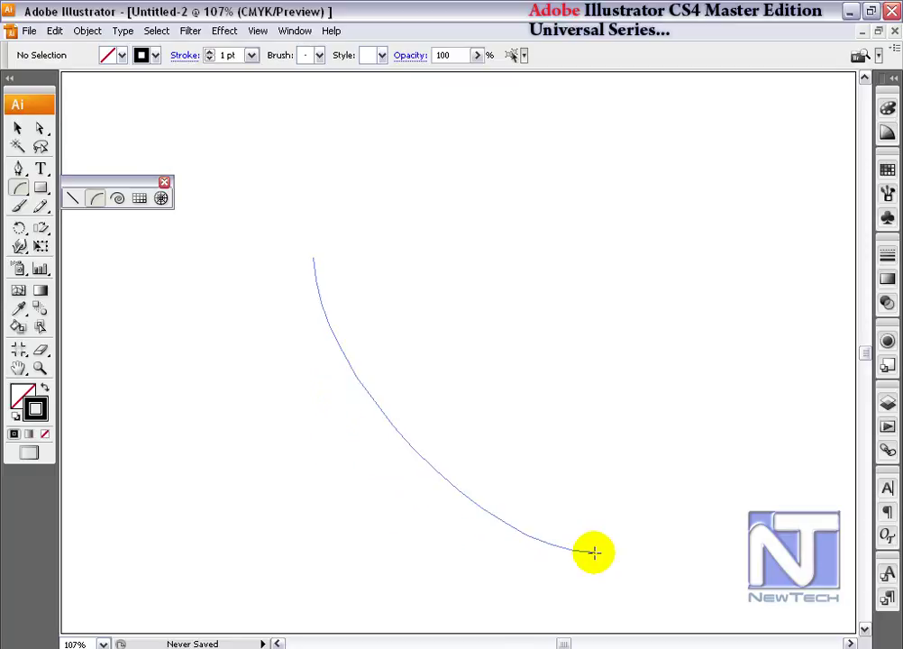
Reverse the arc's curvature so it bulges toward the upper right, and adjust it to a smooth quarter-circle curve.
{"action": "key", "text": "Up"}
{"action": "key", "text": "Up"}
{"action": "key", "text": "Up"}
{"action": "key", "text": "Up"}
{"action": "key", "text": "Up"}
{"action": "key", "text": "Up"}
{"action": "key", "text": "Up"}
{"action": "key", "text": "Up"}
{"action": "key", "text": "Up"}
{"action": "key", "text": "Up"}
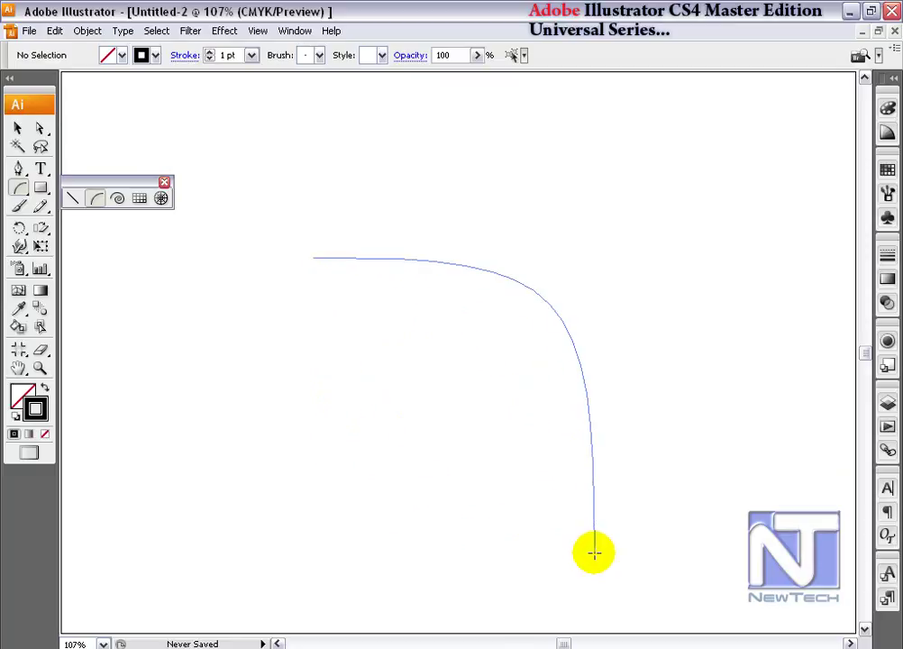
{"action": "key", "text": "Down"}
{"action": "key", "text": "Down"}
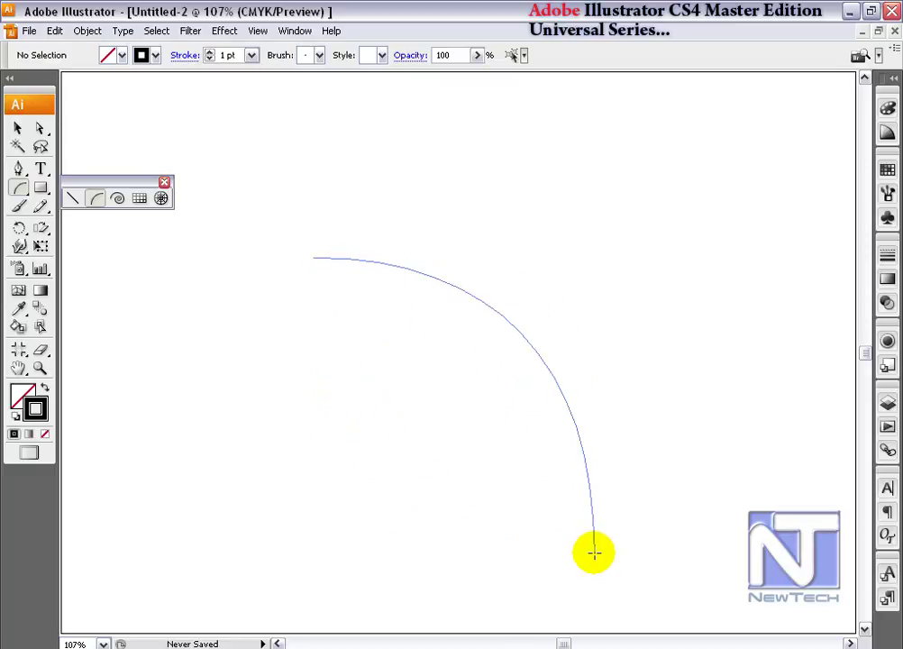
Flip the arc and toggle it between open and closed, ending with a closed inward-curving shape cornered at its lower left.
{"action": "key", "text": "f"}
{"action": "key", "text": "f"}
{"action": "key", "text": "c"}
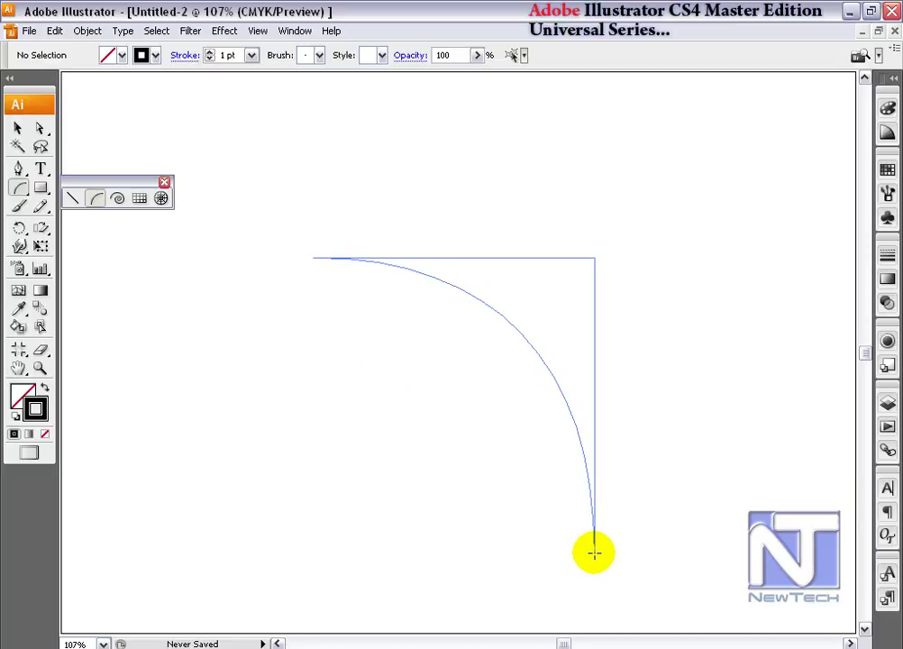
{"action": "key", "text": "c"}
{"action": "key", "text": "c"}
{"action": "key", "text": "c"}
{"action": "key", "text": "c"}
{"action": "key", "text": "f"}
{"action": "key", "text": "f"}
{"action": "key", "text": "f"}
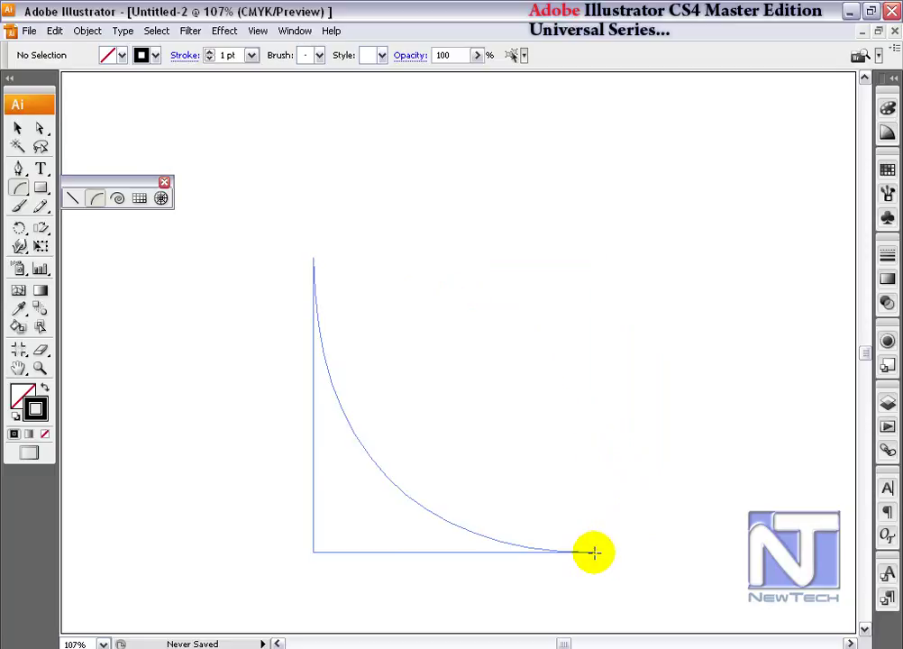
Adjust the closed arc's curvature so it bulges outward as a quarter-circle wedge.
{"action": "key", "text": "Up"}
{"action": "key", "text": "Up"}
{"action": "key", "text": "Up"}
{"action": "key", "text": "Up"}
{"action": "key", "text": "Up"}
{"action": "key", "text": "Up"}
{"action": "key", "text": "Up"}
{"action": "key", "text": "Up"}
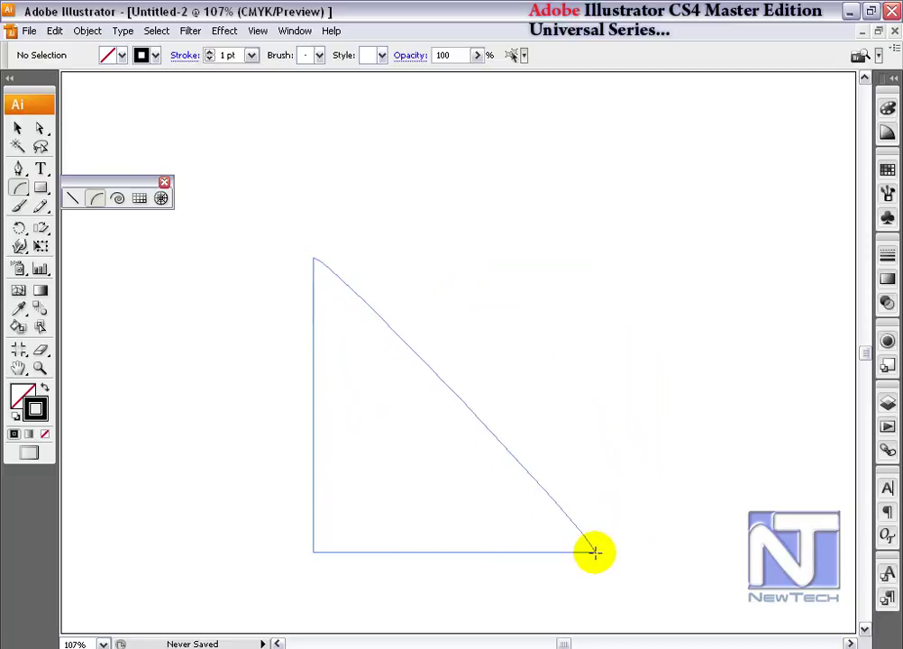
{"action": "key", "text": "Down"}
{"action": "key", "text": "Down"}
{"action": "key", "text": "Down"}
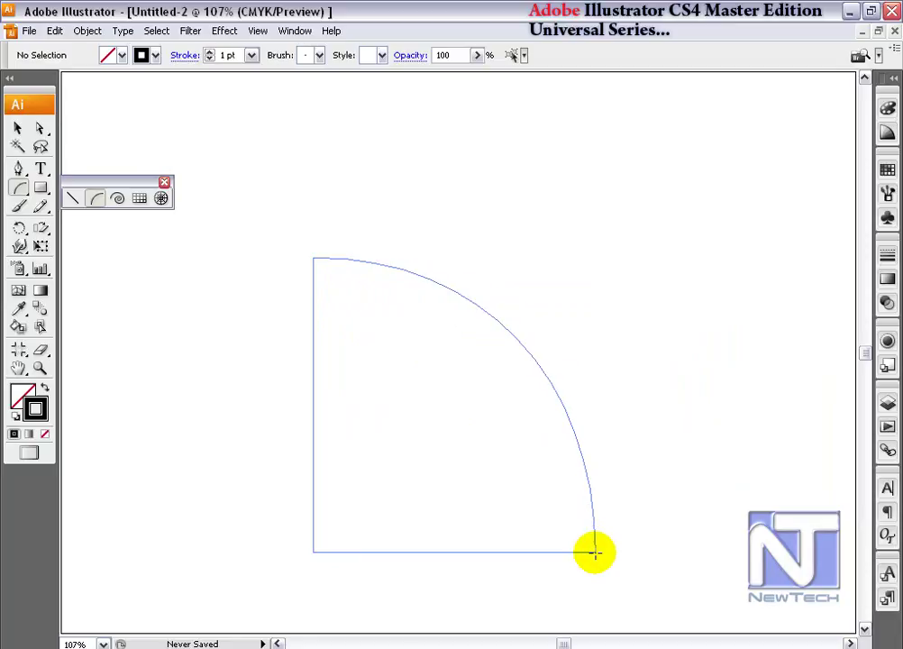
Finish drawing the closed quarter-circle wedge and delete it from the artboard.
{"action": "left_click_drag", "start_coordinate": [595, 551], "coordinate": [595, 550]}
{"action": "key", "text": "v"}
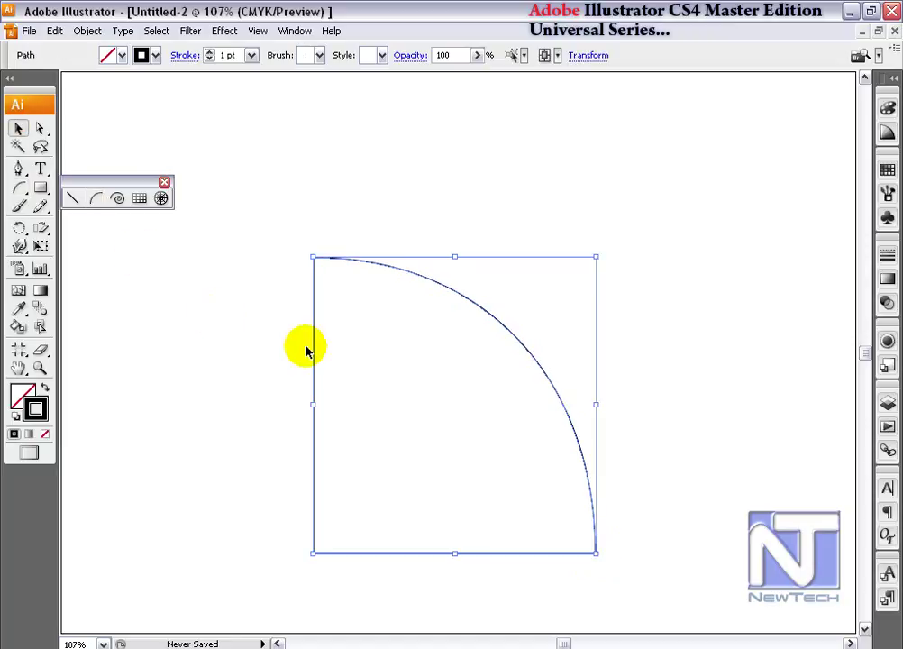
{"action": "key", "text": "Delete"}
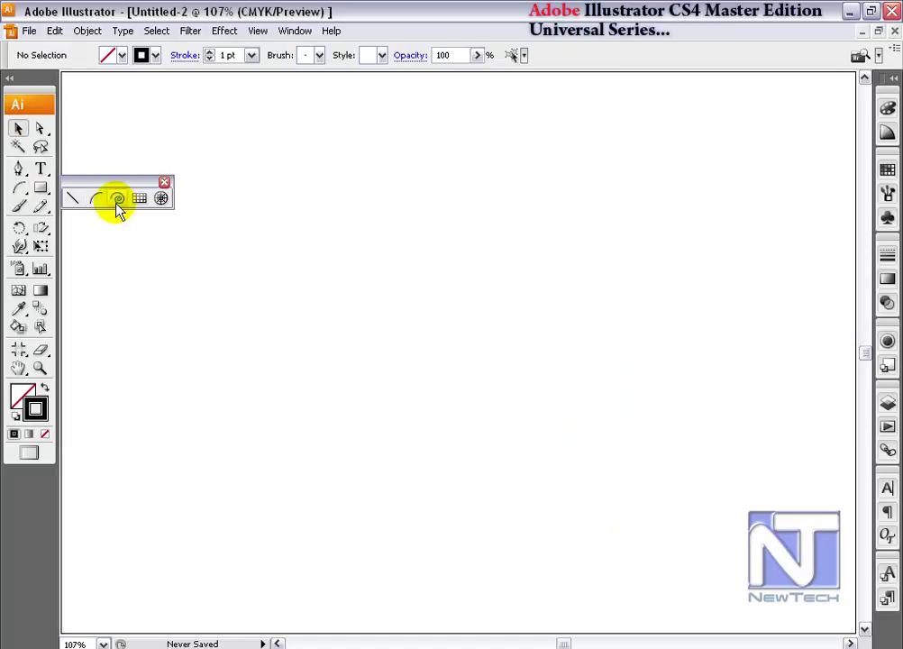
Draw a spiral near the middle of the artboard with the Spiral tool and delete it.
{"action": "left_click", "coordinate": [117, 200]}
{"action": "left_click_drag", "start_coordinate": [411, 334], "coordinate": [484, 418]}
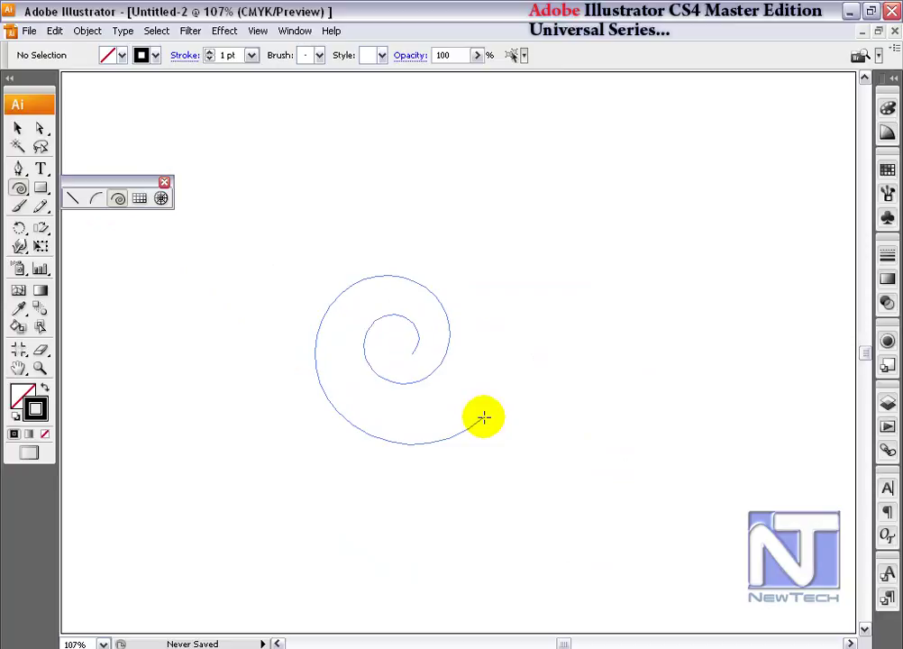
{"action": "key", "text": "Delete"}
Draw a rectangular grid of six columns and six rows in the lower middle of the artboard.
{"action": "left_click", "coordinate": [141, 200]}
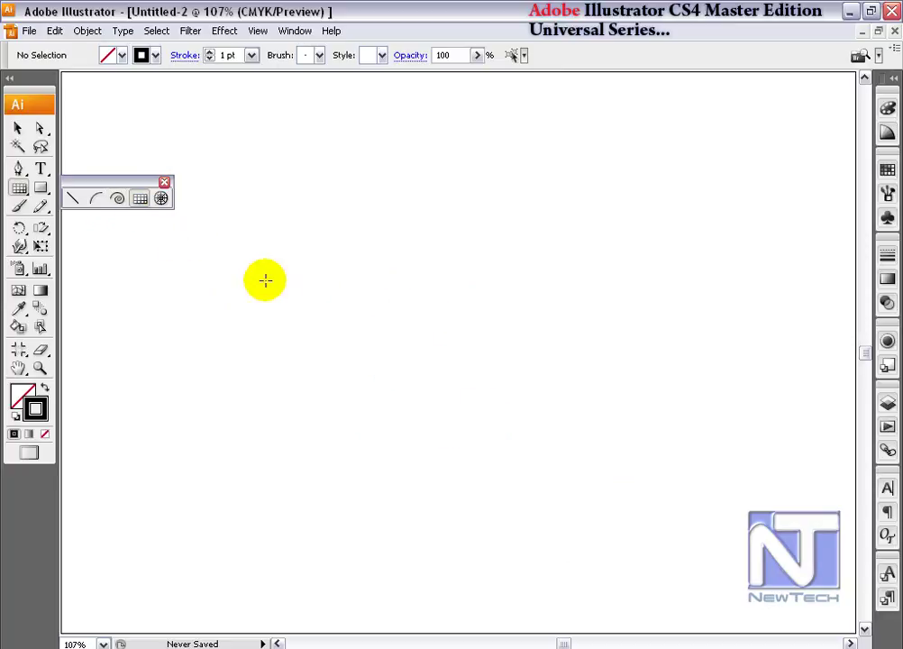
{"action": "mouse_move", "coordinate": [318, 304]}
{"action": "left_mouse_down"}
{"action": "mouse_move", "coordinate": [600, 477]}
{"action": "mouse_move", "coordinate": [630, 487]}
{"action": "mouse_move", "coordinate": [654, 527]}
{"action": "left_mouse_up"}
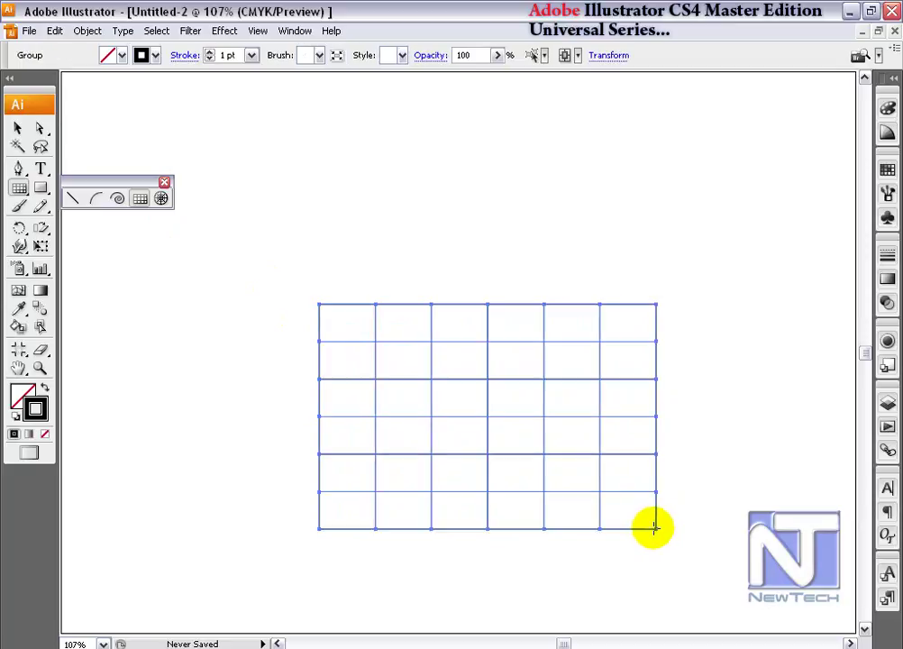
Delete the six-by-six grid, open the Rectangular Grid tool's options and cancel them.
{"action": "key", "text": "Delete"}
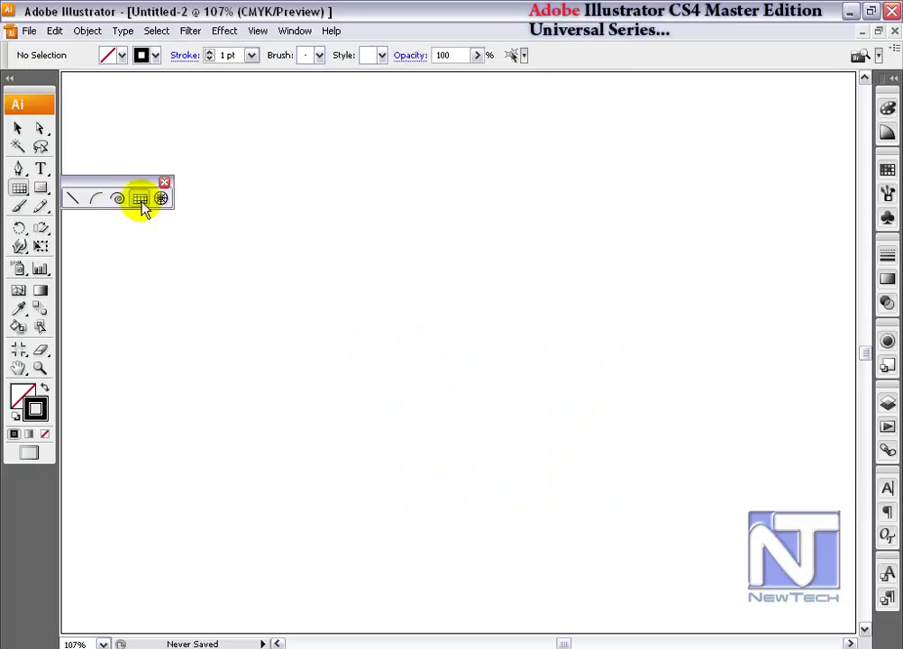
{"action": "left_click", "coordinate": [266, 258]}
{"action": "left_click_drag", "start_coordinate": [438, 164], "coordinate": [491, 154]}
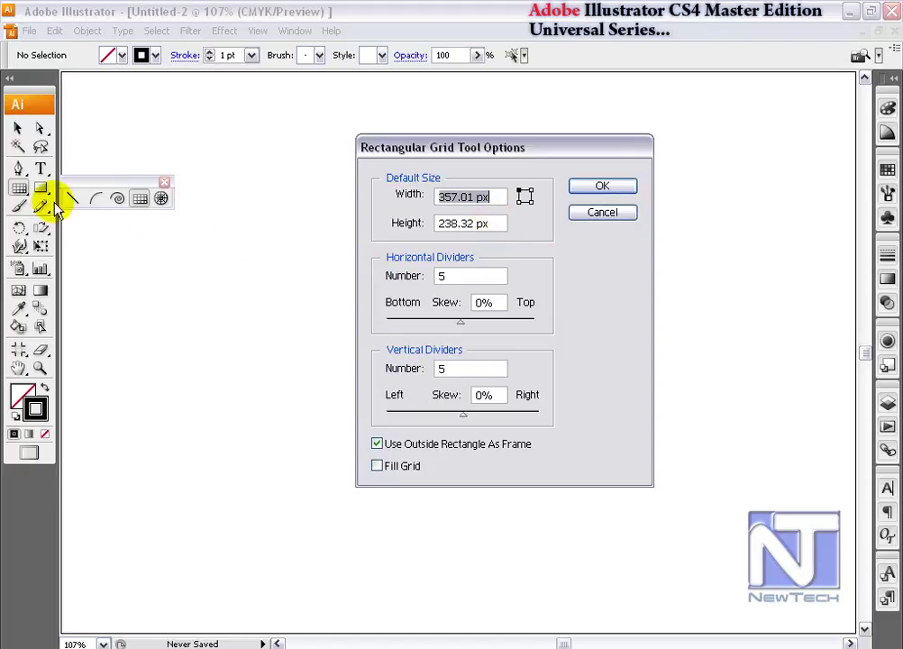
{"action": "left_click", "coordinate": [602, 216]}
Start a rectangular grid in the middle of the artboard and raise it to fifteen rows by six columns.
{"action": "left_click_drag", "start_coordinate": [285, 255], "coordinate": [650, 502]}
{"action": "key", "text": "Up"}
{"action": "key", "text": "Up"}
{"action": "key", "text": "Up"}
{"action": "key", "text": "Up"}
{"action": "key", "text": "Up"}
{"action": "key", "text": "Up"}
{"action": "key", "text": "Up"}
{"action": "key", "text": "Up"}
{"action": "key", "text": "Up"}
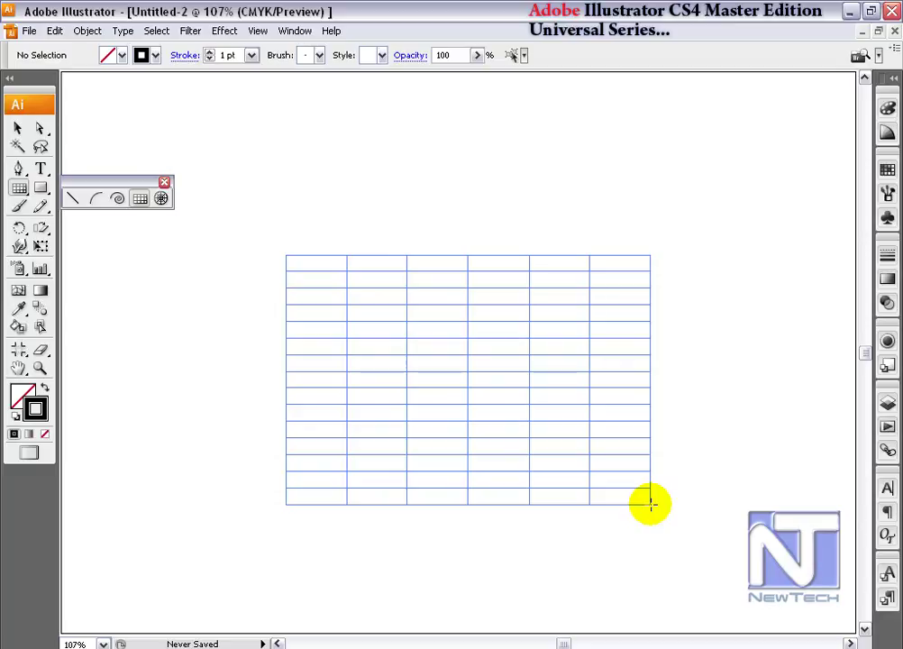
Reduce the rectangular grid being drawn to three rows.
{"action": "key", "text": "Down"}
{"action": "key", "text": "Down"}
{"action": "key", "text": "Down"}
{"action": "key", "text": "Down"}
{"action": "key", "text": "Down"}
{"action": "key", "text": "Down"}
{"action": "key", "text": "Down"}
{"action": "key", "text": "Down"}
{"action": "key", "text": "Down"}
{"action": "key", "text": "Down"}
{"action": "key", "text": "Down"}
{"action": "key", "text": "Down"}
{"action": "left_click_drag", "start_coordinate": [650, 504], "coordinate": [650, 504]}
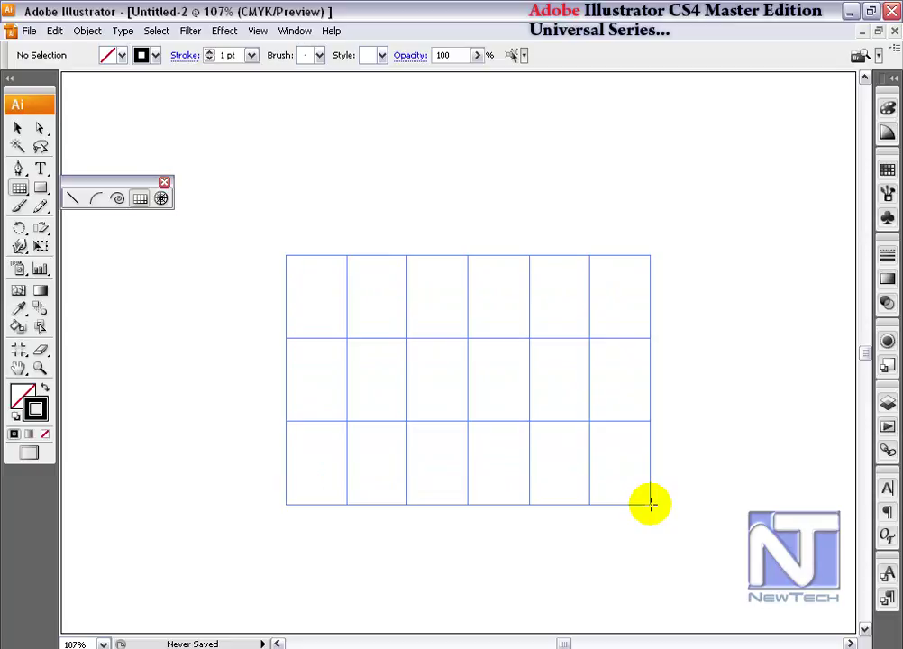
Vary the grid's column and row counts, ending with nine columns and six rows.
{"action": "key", "text": "Left"}
{"action": "key", "text": "Left"}
{"action": "key", "text": "Left"}
{"action": "left_click_drag", "start_coordinate": [650, 503], "coordinate": [650, 498]}
{"action": "key", "text": "Right"}
{"action": "key", "text": "Right"}
{"action": "key", "text": "Right"}
{"action": "key", "text": "Right"}
{"action": "key", "text": "Right"}
{"action": "key", "text": "Right"}
{"action": "key", "text": "Up"}
{"action": "key", "text": "Up"}
{"action": "key", "text": "Up"}
Skew the grid's horizontal dividers toward the bottom edge so the rows get narrower downward.
{"action": "key", "text": "v"}
{"action": "key", "text": "v"}
{"action": "key", "text": "v"}
{"action": "key", "text": "v"}
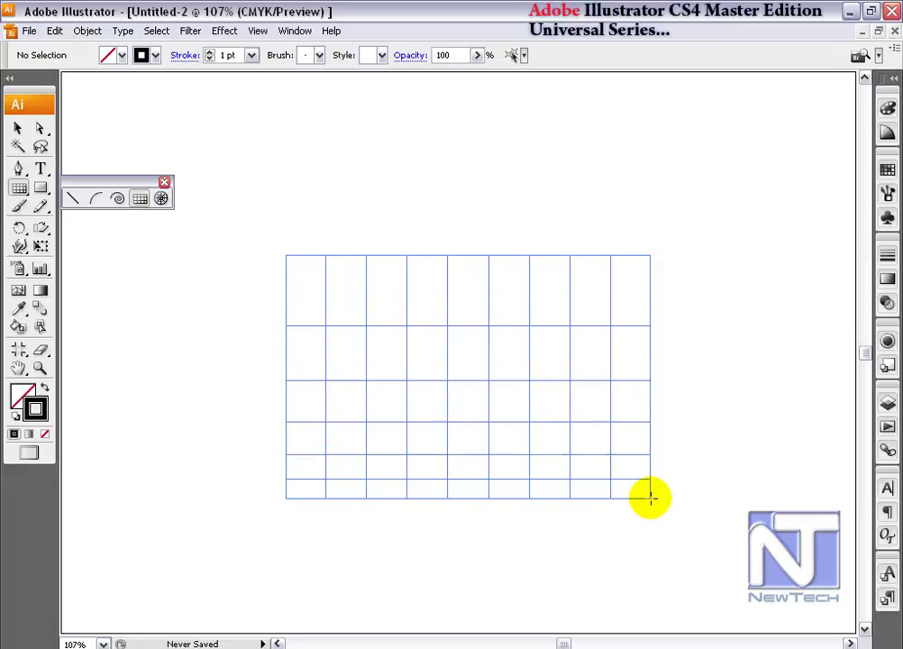
Skew the grid's vertical dividers toward the right edge so the columns get narrower rightward.
{"action": "key", "text": "c"}
{"action": "key", "text": "c"}
{"action": "key", "text": "c"}
{"action": "key", "text": "c"}
{"action": "left_click_drag", "start_coordinate": [649, 497], "coordinate": [650, 494]}
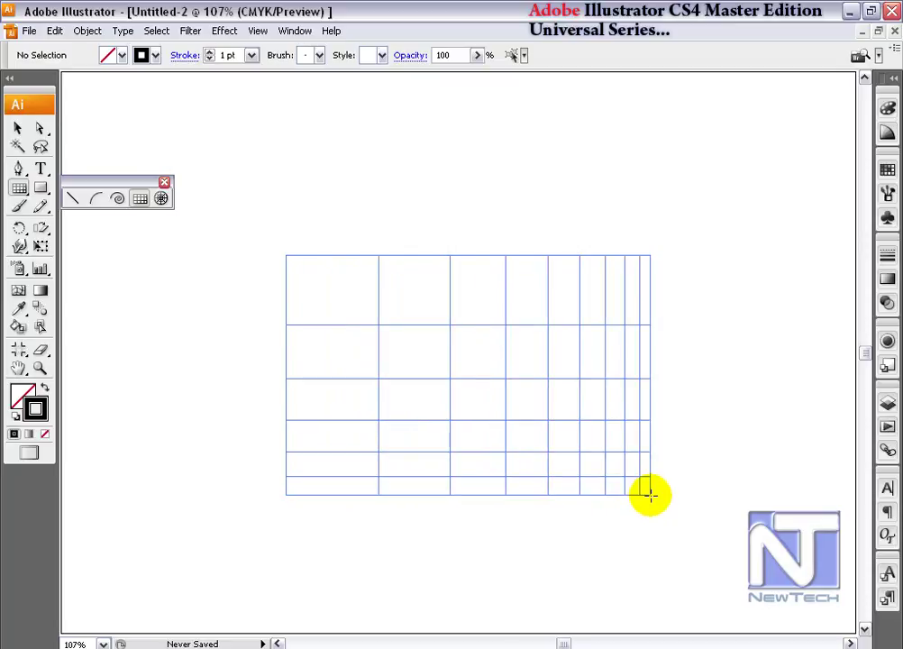
Reverse the vertical dividers' skew so the grid's narrowest columns lie along the left edge.
{"action": "key", "text": "x"}
{"action": "key", "text": "x"}
{"action": "key", "text": "x"}
{"action": "key", "text": "x"}
{"action": "key", "text": "x"}
{"action": "key", "text": "x"}
{"action": "key", "text": "x"}
{"action": "key", "text": "x"}
{"action": "left_click_drag", "start_coordinate": [649, 493], "coordinate": [650, 493]}
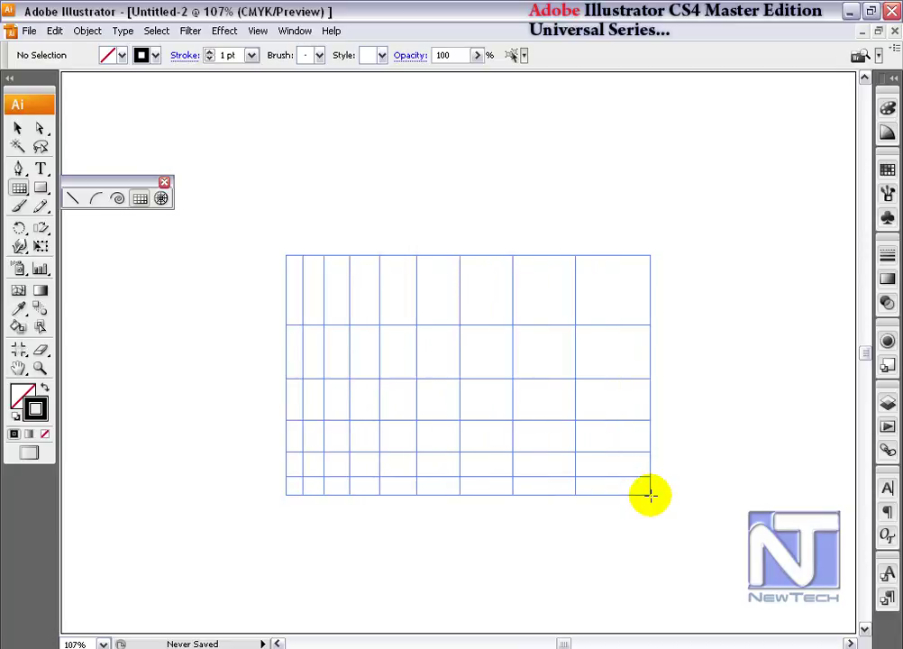
Reverse the horizontal dividers' skew toward the top edge and finish drawing the rectangular grid.
{"action": "key", "text": "v"}
{"action": "key", "text": "v"}
{"action": "key", "text": "v"}
{"action": "key", "text": "v"}
{"action": "key", "text": "v"}
{"action": "key", "text": "v"}
{"action": "key", "text": "v"}
{"action": "key", "text": "v"}
{"action": "mouse_move", "coordinate": [649, 494]}
{"action": "left_mouse_down"}
{"action": "mouse_move", "coordinate": [627, 470]}
{"action": "mouse_move", "coordinate": [633, 492]}
{"action": "left_mouse_up"}
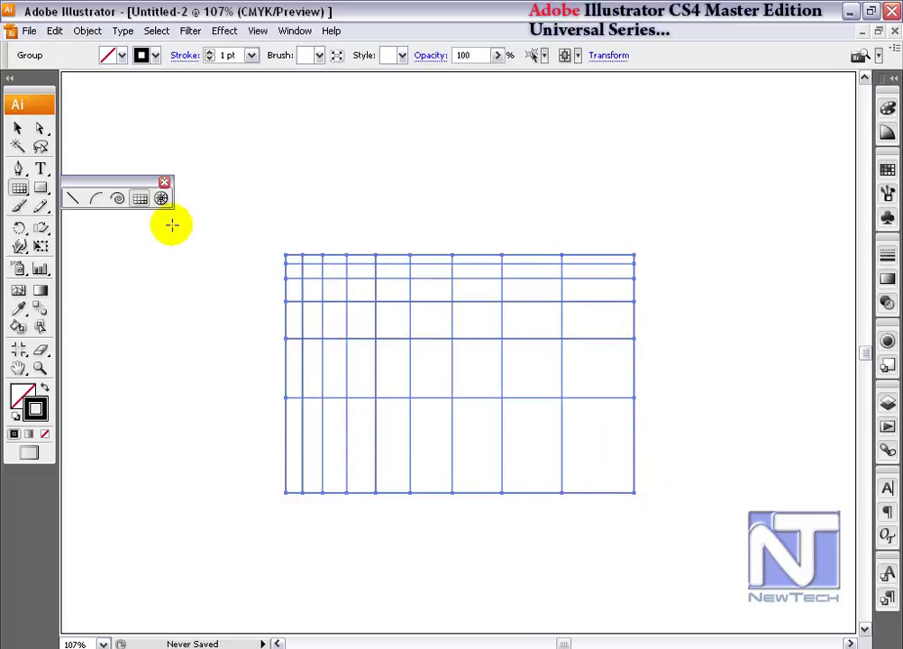
Clear the rectangular grid and start drawing a polar grid in the lower middle of the artboard.
{"action": "left_click", "coordinate": [161, 199]}
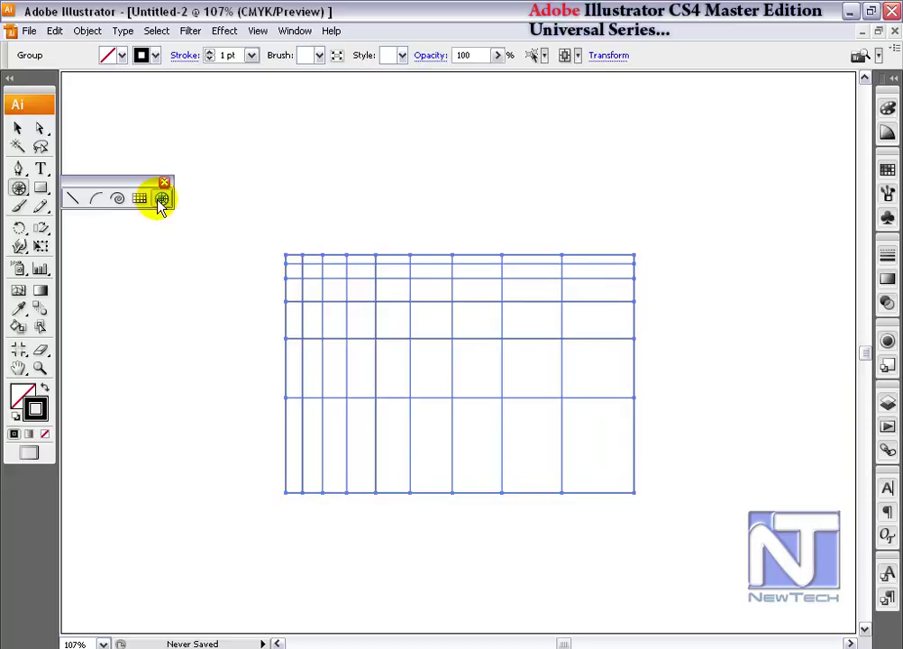
{"action": "key", "text": "ctrl+shift+a"}
{"action": "left_click_drag", "start_coordinate": [323, 285], "coordinate": [572, 518]}
Vary the polar grid's concentric dividers, ending with seven concentric circles including the outer one.
{"action": "key", "text": "Up"}
{"action": "key", "text": "Up"}
{"action": "key", "text": "Up"}
{"action": "key", "text": "Up"}
{"action": "key", "text": "Down"}
{"action": "key", "text": "Down"}
{"action": "key", "text": "Down"}
{"action": "key", "text": "Down"}
{"action": "key", "text": "Down"}
{"action": "key", "text": "Down"}
{"action": "key", "text": "Down"}
{"action": "key", "text": "Down"}
{"action": "key", "text": "Up"}
{"action": "key", "text": "Up"}
{"action": "key", "text": "Up"}
{"action": "key", "text": "Up"}
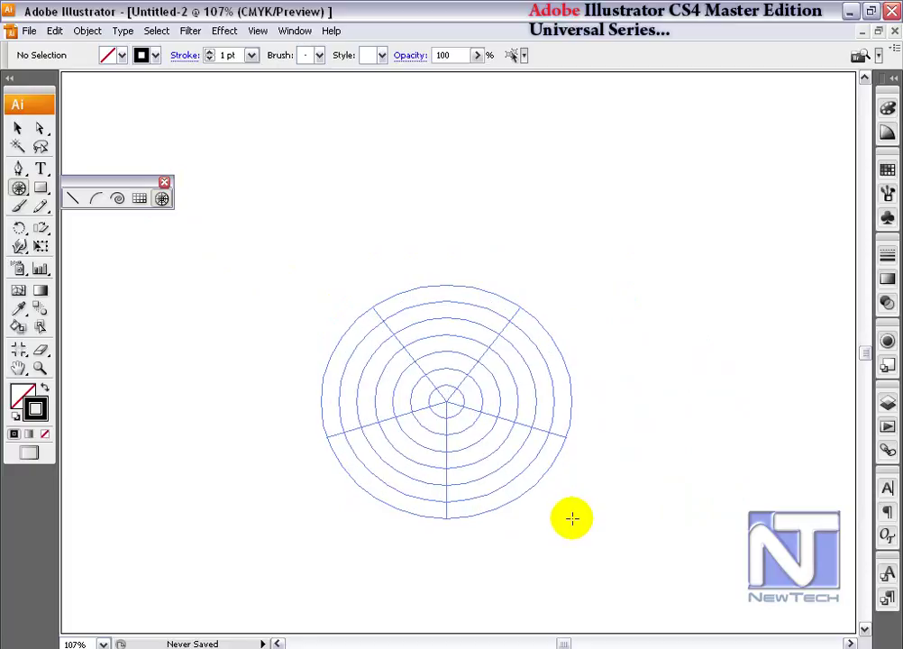
Increase the polar grid's radial dividers to twelve.
{"action": "key", "text": "Right"}
{"action": "key", "text": "Right"}
{"action": "key", "text": "Right"}
{"action": "key", "text": "Right"}
{"action": "key", "text": "Right"}
{"action": "key", "text": "Right"}
{"action": "key", "text": "Right"}
{"action": "left_click_drag", "start_coordinate": [572, 518], "coordinate": [576, 518]}
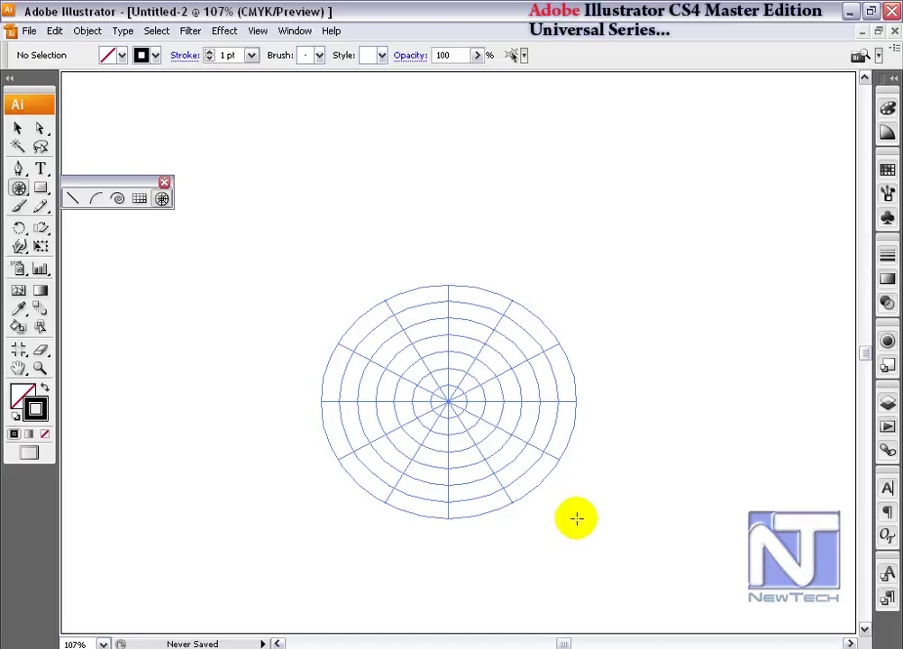
Add many more radial dividers to the polar grid and enlarge it slightly.
{"action": "key", "text": "Right"}
{"action": "key", "text": "Right"}
{"action": "key", "text": "Right"}
{"action": "key", "text": "Right"}
{"action": "key", "text": "Right"}
{"action": "key", "text": "Right"}
{"action": "key", "text": "Right"}
{"action": "key", "text": "Right"}
{"action": "key", "text": "Right"}
{"action": "key", "text": "Right"}
{"action": "key", "text": "Right"}
{"action": "key", "text": "Right"}
{"action": "key", "text": "Right"}
{"action": "key", "text": "Right"}
{"action": "key", "text": "Right"}
{"action": "key", "text": "Right"}
{"action": "key", "text": "Right"}
{"action": "key", "text": "Right"}
{"action": "key", "text": "Right"}
{"action": "key", "text": "Right"}
{"action": "left_click_drag", "start_coordinate": [577, 518], "coordinate": [595, 539]}
Reduce the number of radial dividers in the enlarged polar grid.
{"action": "key", "text": "Left"}
{"action": "key", "text": "Left"}
{"action": "key", "text": "Left"}
{"action": "key", "text": "Left"}
{"action": "key", "text": "Left"}
{"action": "key", "text": "Left"}
{"action": "key", "text": "Left"}
{"action": "key", "text": "Left"}
{"action": "key", "text": "Left"}
{"action": "key", "text": "Left"}
{"action": "key", "text": "Left"}
{"action": "key", "text": "Left"}
{"action": "key", "text": "Left"}
{"action": "key", "text": "Left"}
{"action": "key", "text": "Left"}
{"action": "key", "text": "Left"}
{"action": "key", "text": "Left"}
{"action": "key", "text": "Left"}
{"action": "key", "text": "Left"}
{"action": "key", "text": "Left"}
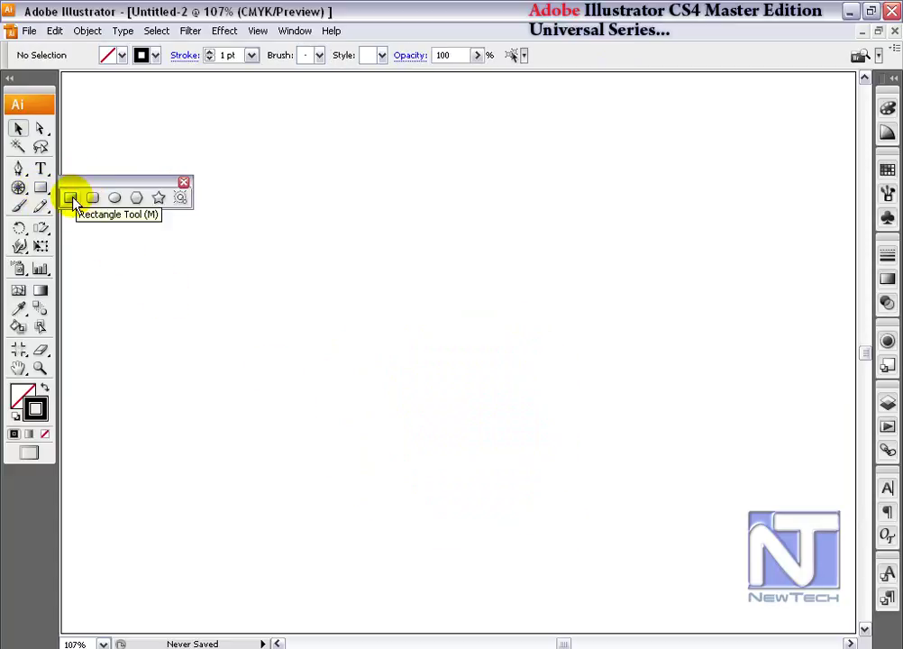
Draw a freehand rectangle in the middle of the artboard with the Rectangle tool and delete it.
{"action": "left_click", "coordinate": [71, 196]}
{"action": "left_click_drag", "start_coordinate": [353, 303], "coordinate": [574, 452]}
{"action": "key", "text": "Delete"}
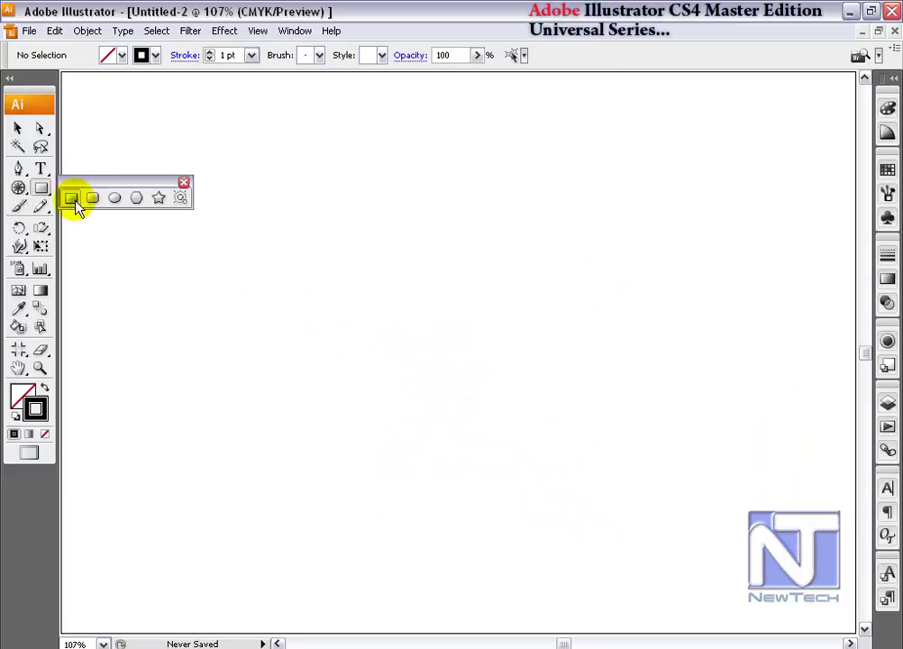
Create a rectangle through the Rectangle size options, accepting the preset width and height.
{"action": "left_click", "coordinate": [376, 307]}
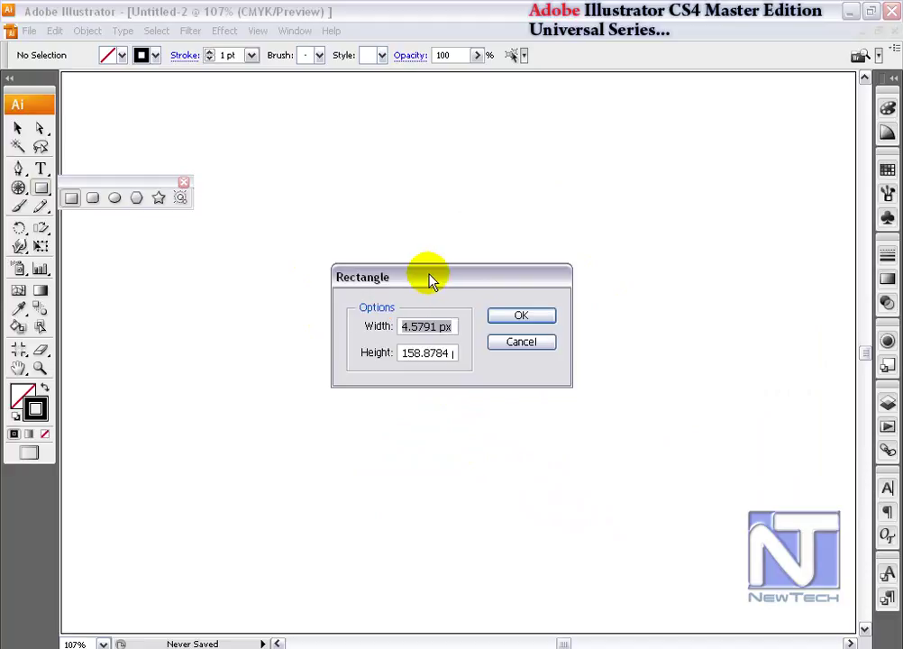
{"action": "key", "text": "Escape"}
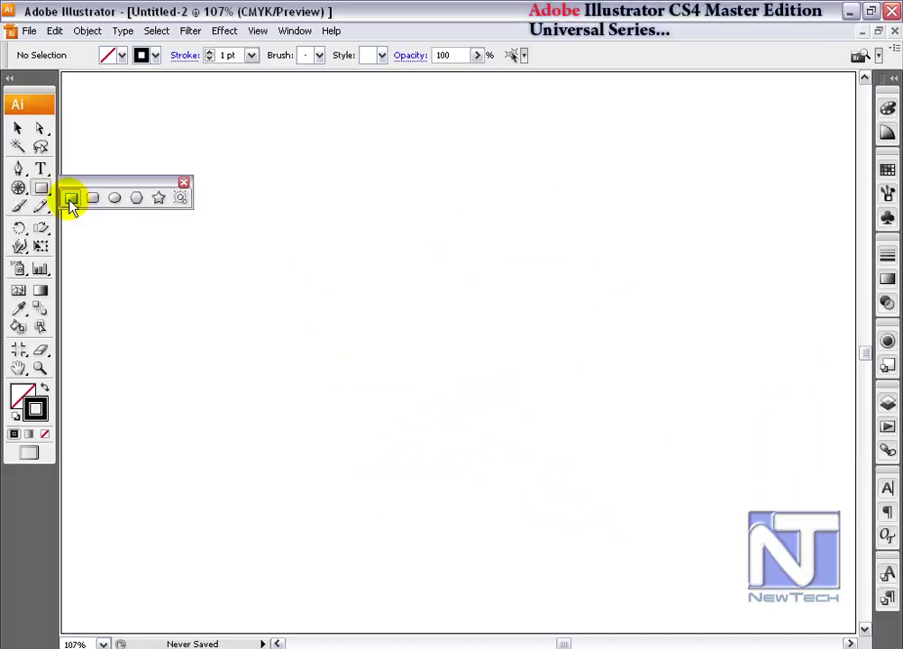
{"action": "left_click", "coordinate": [407, 314]}
{"action": "left_click_drag", "start_coordinate": [426, 275], "coordinate": [428, 248]}
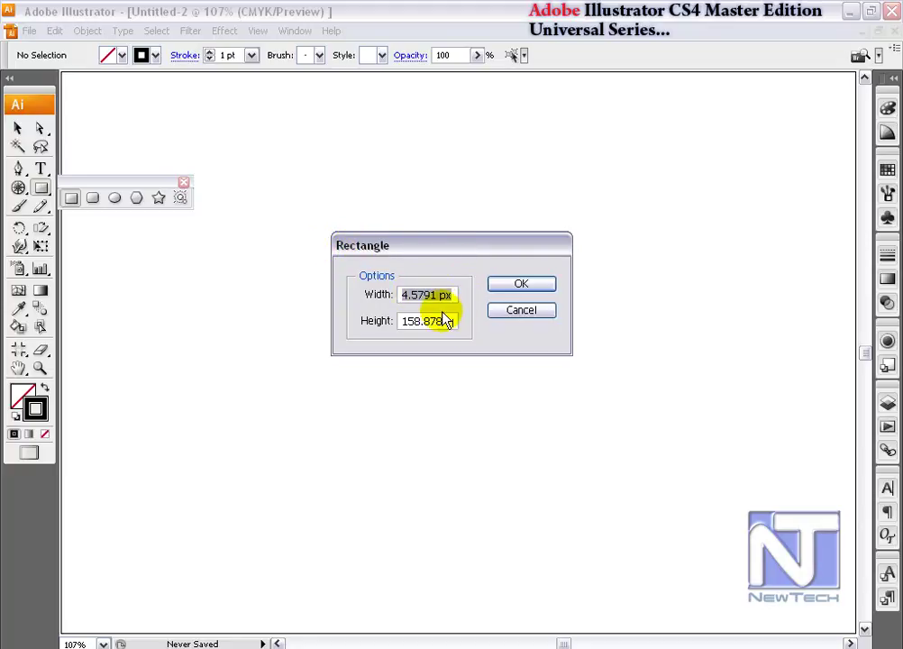
{"action": "left_click", "coordinate": [524, 288]}
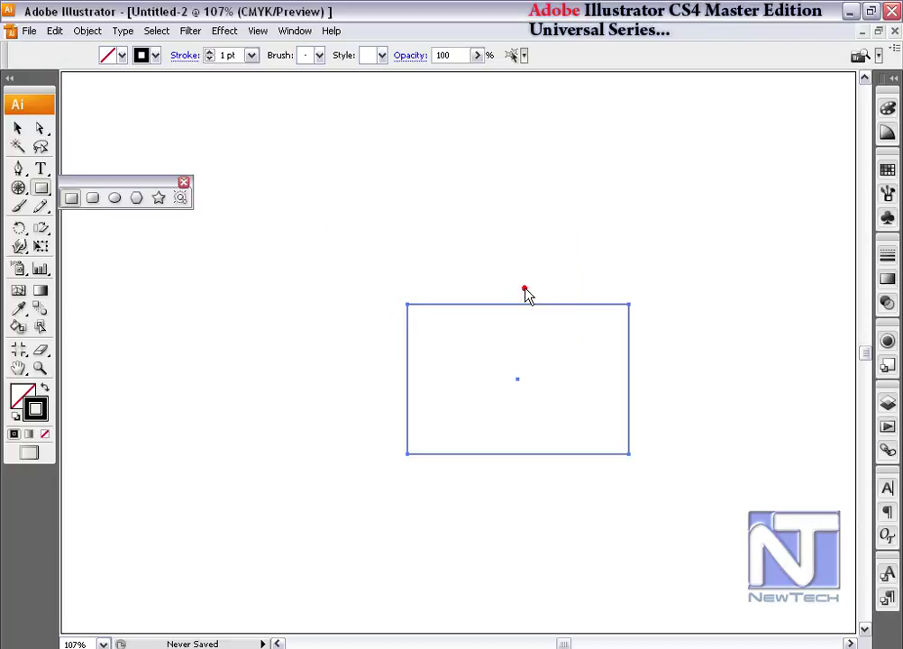
Move the rectangle slightly up and to the left with the Selection tool and delete it.
{"action": "left_click", "coordinate": [22, 129]}
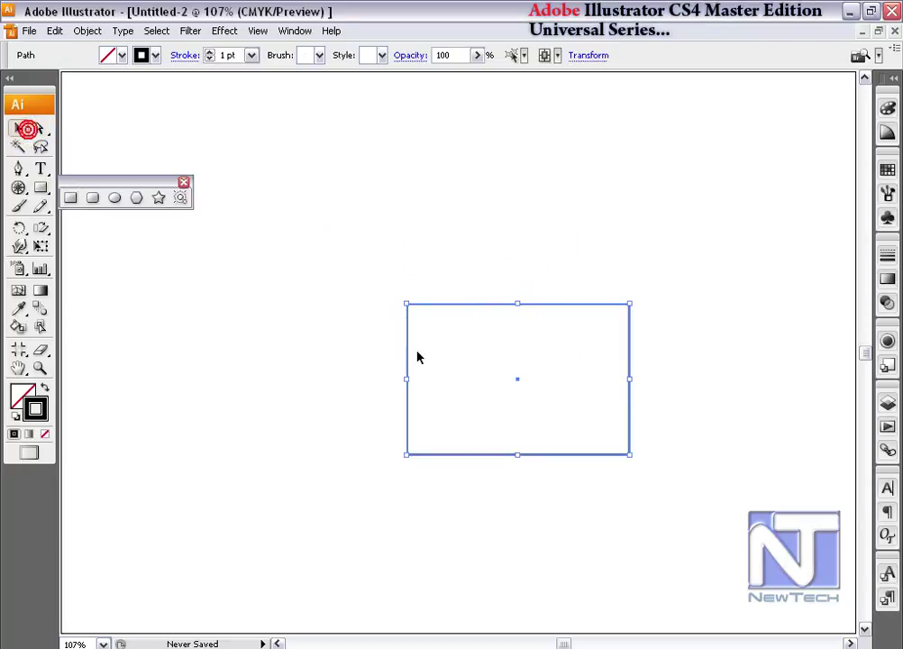
{"action": "left_click_drag", "start_coordinate": [512, 373], "coordinate": [478, 360]}
{"action": "key", "text": "Delete"}
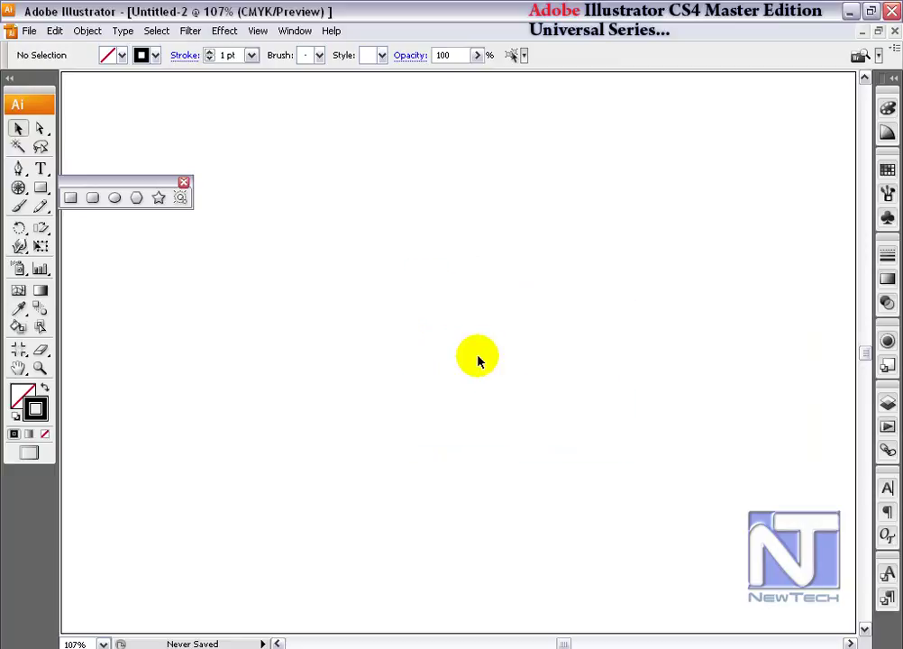
Draw a rounded rectangle in the middle of the artboard with the Rounded Rectangle tool, increasing and decreasing its corner radius while drawing.
{"action": "left_click", "coordinate": [93, 198]}
{"action": "left_click_drag", "start_coordinate": [357, 291], "coordinate": [601, 437]}
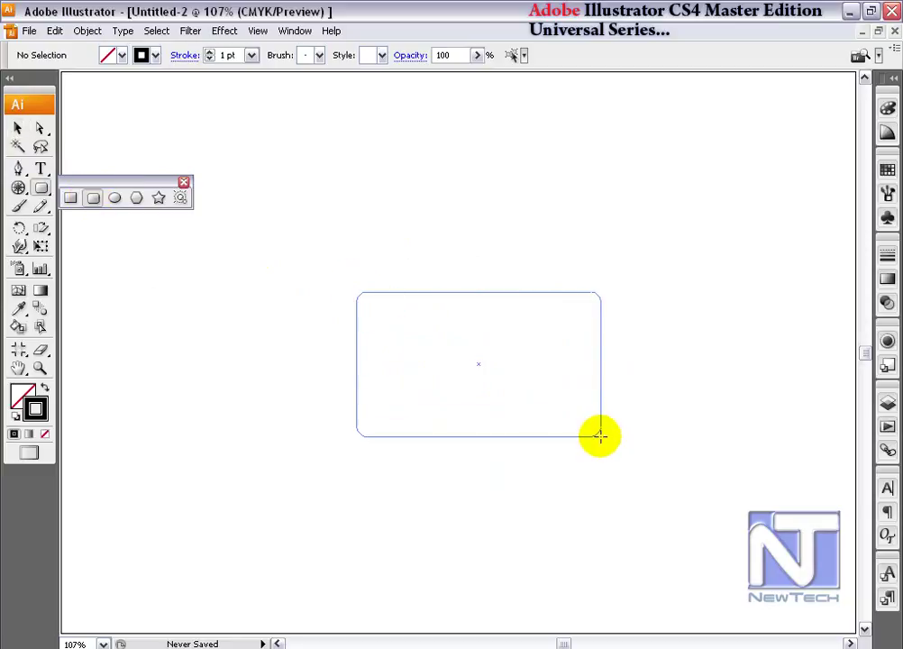
{"action": "key", "text": "Up"}
{"action": "key", "text": "Up"}
{"action": "key", "text": "Up"}
{"action": "key", "text": "Up"}
{"action": "key", "text": "Up"}
{"action": "key", "text": "Up"}
{"action": "key", "text": "Up"}
{"action": "key", "text": "Up"}
{"action": "key", "text": "Down"}
{"action": "key", "text": "Down"}
{"action": "key", "text": "Down"}
{"action": "key", "text": "Down"}
{"action": "key", "text": "Down"}
{"action": "key", "text": "Down"}
Switch the corners between square and fully rounded, and finish the rounded rectangle as a low, wide capsule shape.
{"action": "key", "text": "Right"}
{"action": "left_click_drag", "start_coordinate": [600, 436], "coordinate": [599, 434]}
{"action": "key", "text": "Left"}
{"action": "key", "text": "Right"}
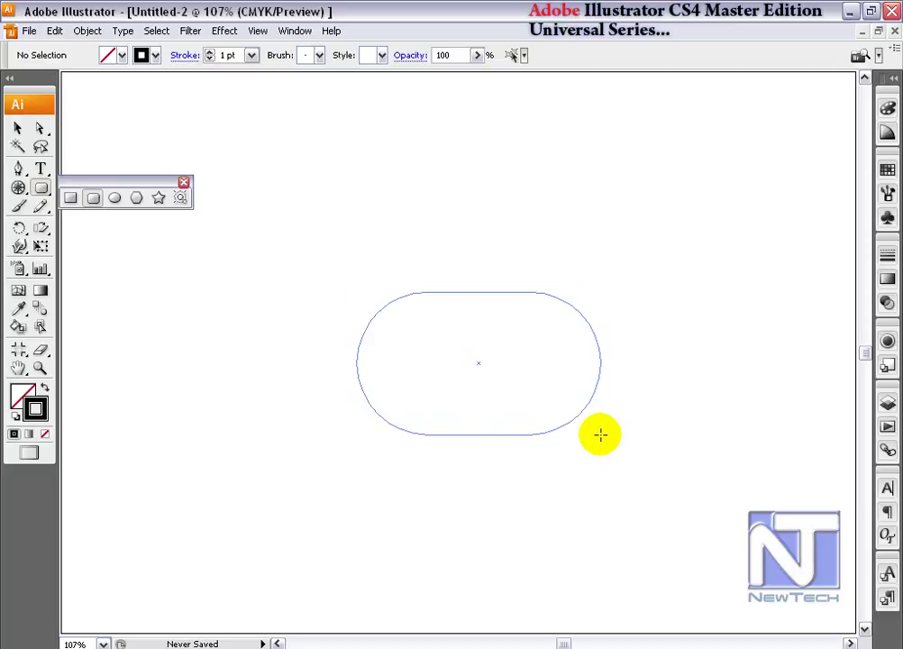
{"action": "left_click_drag", "start_coordinate": [600, 435], "coordinate": [613, 347]}
{"action": "key", "text": "Left"}
{"action": "key", "text": "Right"}
Draw a circle above the capsule shape with the Ellipse tool and delete it.
{"action": "left_click", "coordinate": [115, 198]}
{"action": "left_click_drag", "start_coordinate": [301, 172], "coordinate": [408, 276]}
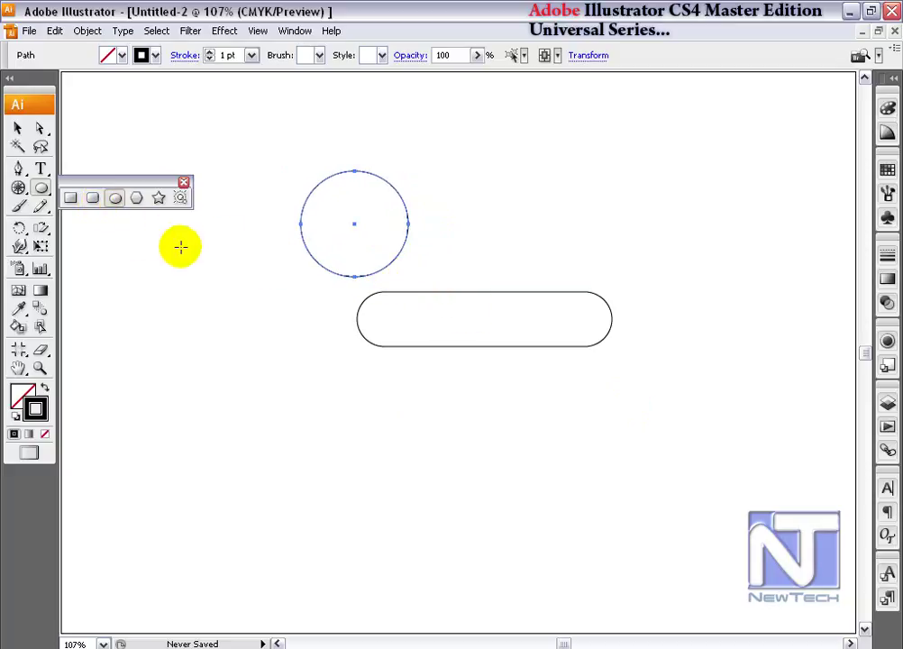
{"action": "left_click", "coordinate": [17, 130]}
{"action": "key", "text": "Delete"}
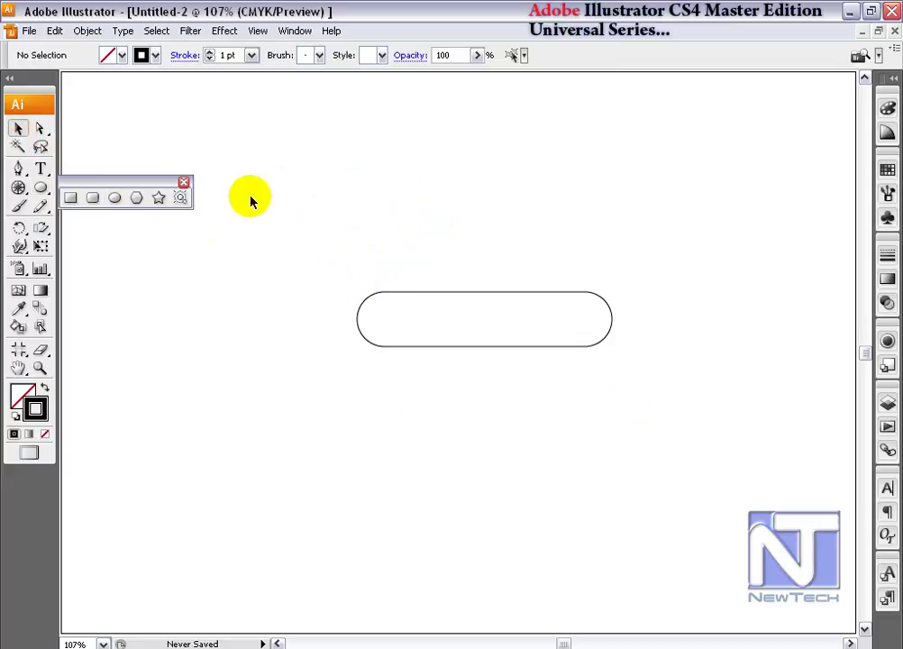
Draw a circle outward from its center beside the capsule shape's rounded end with the Ellipse tool and delete it.
{"action": "left_click", "coordinate": [115, 198]}
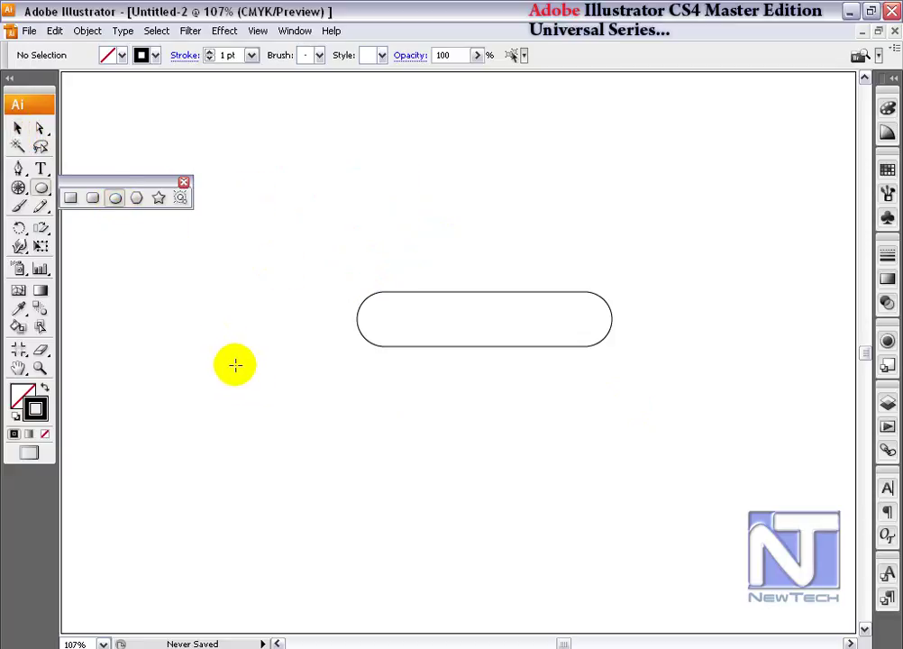
{"action": "mouse_move", "coordinate": [236, 363]}
{"action": "left_mouse_down"}
{"action": "mouse_move", "coordinate": [275, 414]}
{"action": "mouse_move", "coordinate": [400, 526]}
{"action": "mouse_move", "coordinate": [353, 560]}
{"action": "mouse_move", "coordinate": [302, 498]}
{"action": "mouse_move", "coordinate": [290, 422]}
{"action": "mouse_move", "coordinate": [240, 471]}
{"action": "mouse_move", "coordinate": [264, 506]}
{"action": "mouse_move", "coordinate": [318, 532]}
{"action": "mouse_move", "coordinate": [417, 502]}
{"action": "mouse_move", "coordinate": [405, 541]}
{"action": "mouse_move", "coordinate": [390, 513]}
{"action": "mouse_move", "coordinate": [315, 472]}
{"action": "mouse_move", "coordinate": [308, 458]}
{"action": "mouse_move", "coordinate": [399, 574]}
{"action": "mouse_move", "coordinate": [328, 432]}
{"action": "mouse_move", "coordinate": [286, 384]}
{"action": "mouse_move", "coordinate": [237, 363]}
{"action": "left_mouse_up"}
{"action": "key", "text": "alt"}
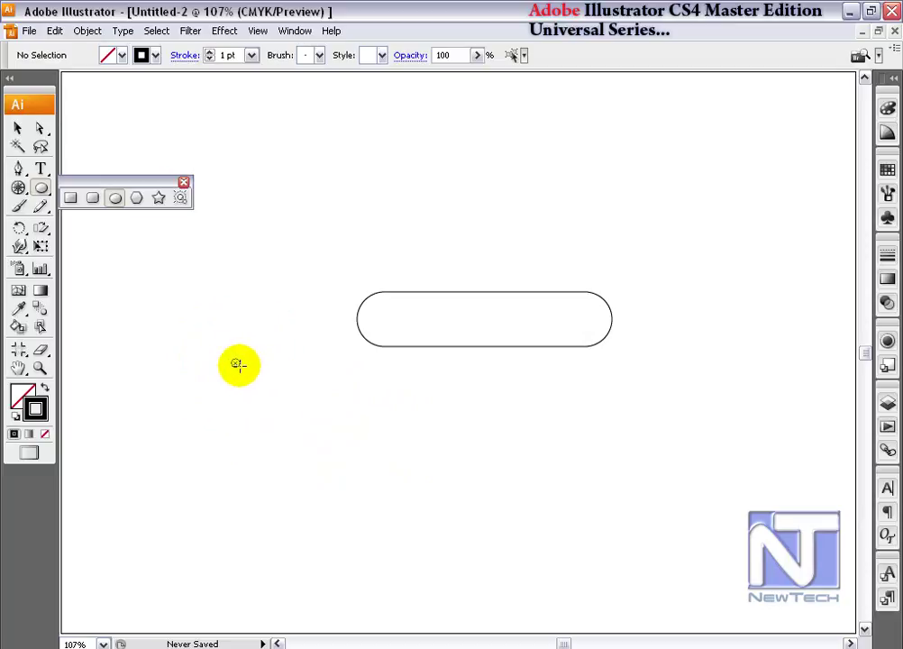
{"action": "left_click_drag", "start_coordinate": [237, 363], "coordinate": [351, 455]}
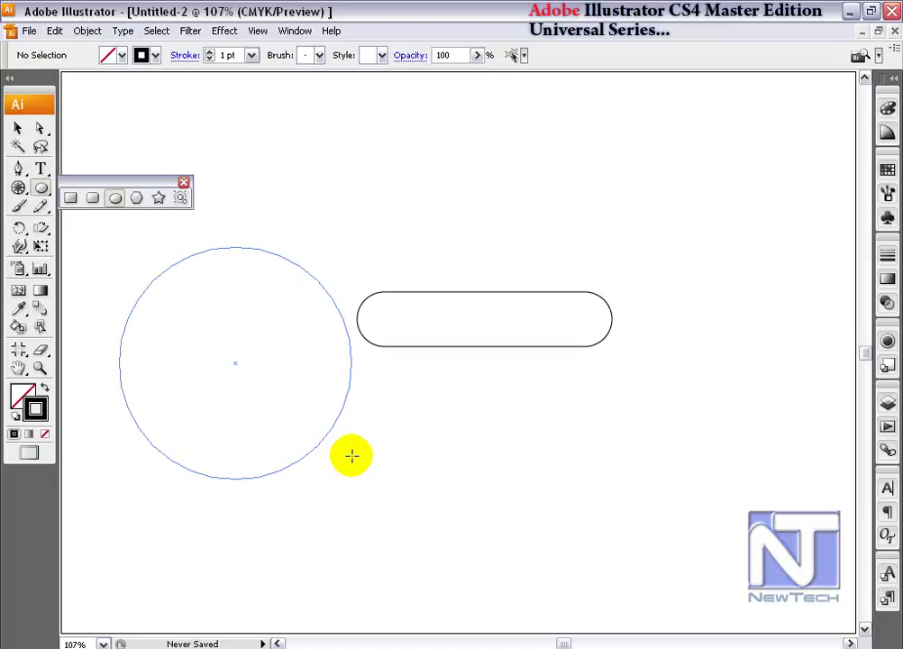
{"action": "left_click_drag", "start_coordinate": [352, 456], "coordinate": [310, 411]}
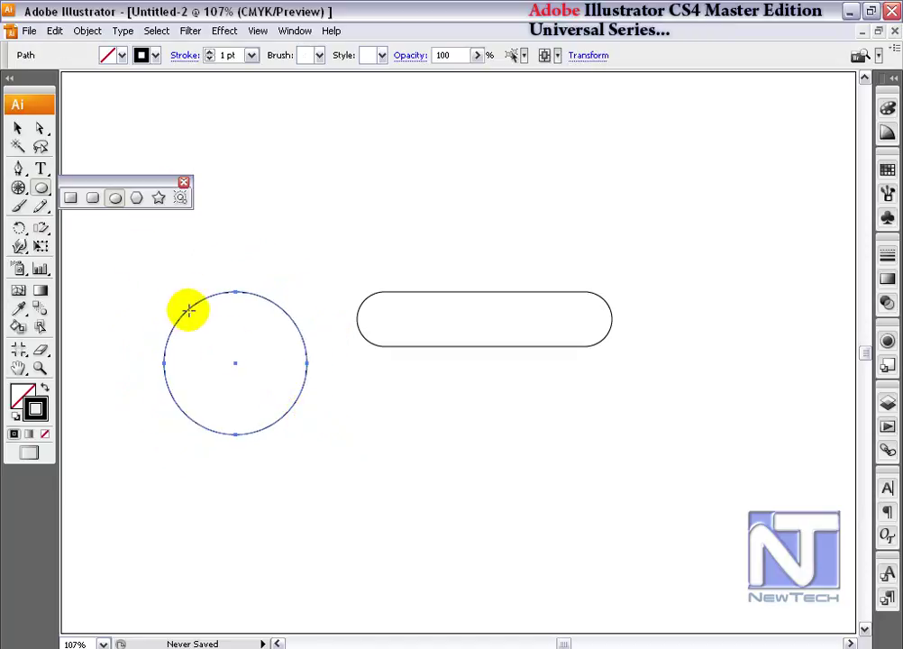
{"action": "left_click", "coordinate": [17, 128]}
{"action": "key", "text": "Delete"}
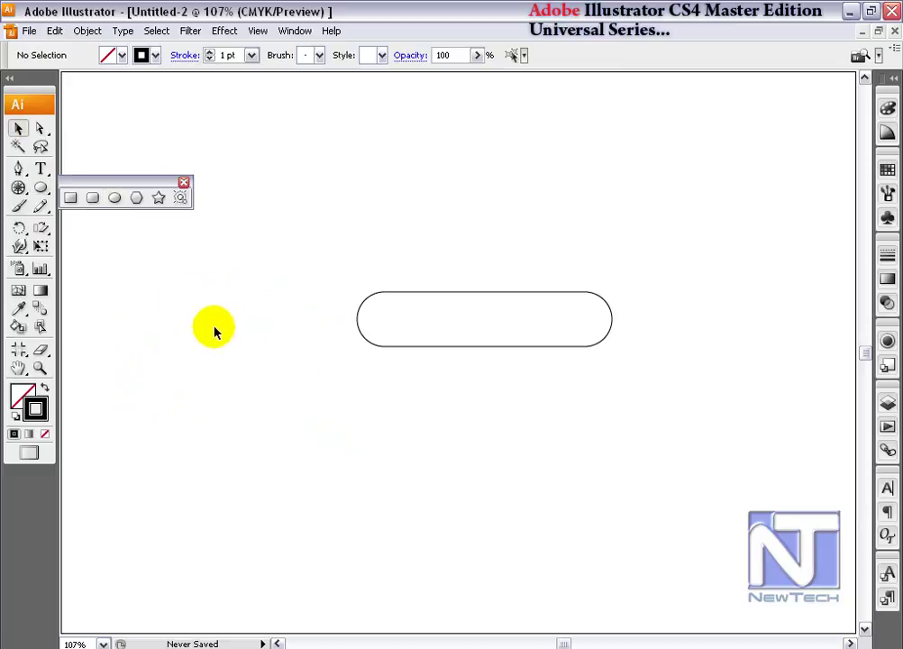
Draw a polygon beside the capsule shape, varying its side count while drawing until it has eight sides, and delete it.
{"action": "left_click", "coordinate": [136, 199]}
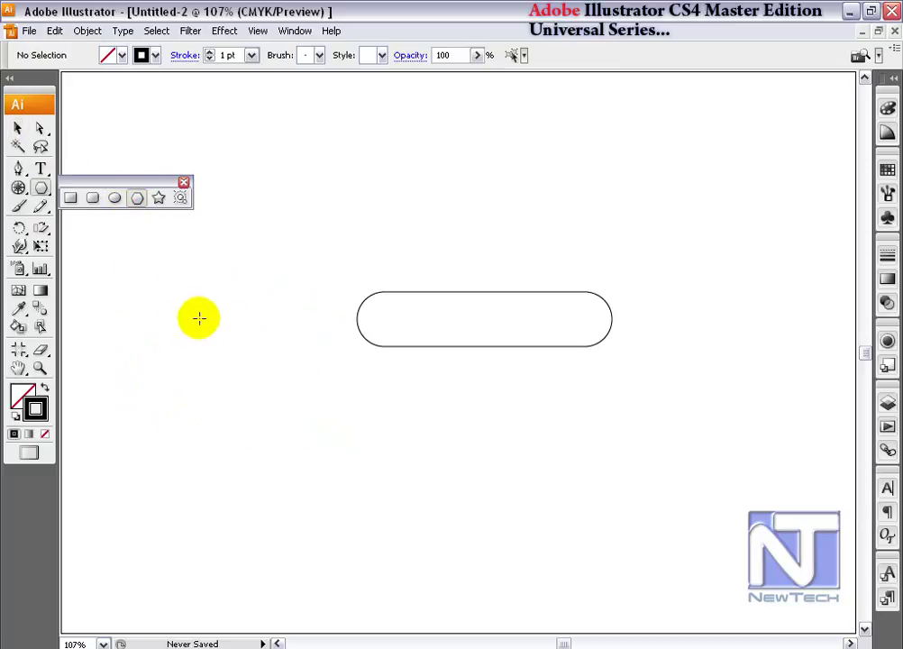
{"action": "left_click_drag", "start_coordinate": [306, 433], "coordinate": [347, 436]}
{"action": "key", "text": "Up"}
{"action": "key", "text": "Up"}
{"action": "key", "text": "Up"}
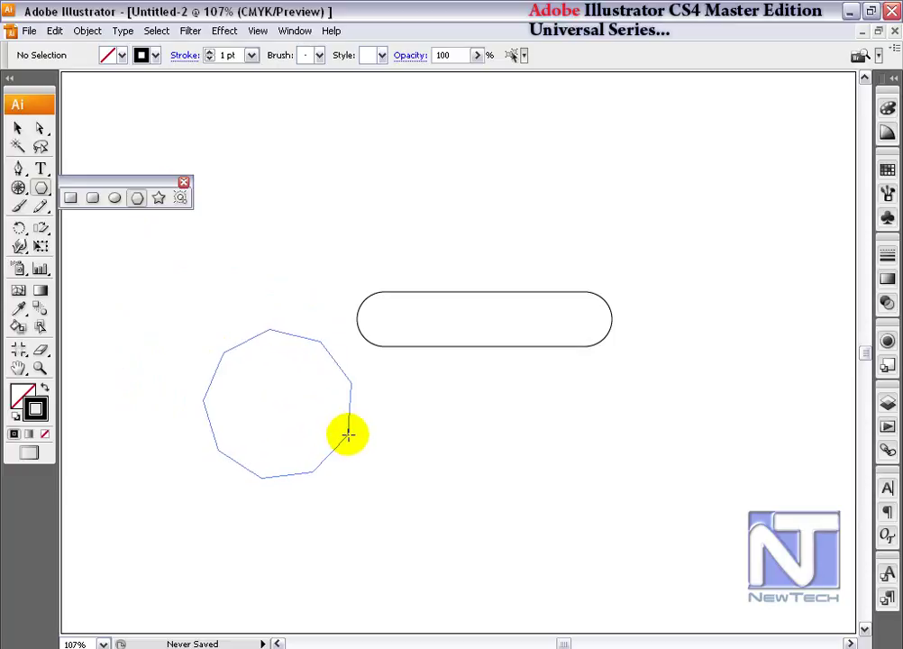
{"action": "key", "text": "Down"}
{"action": "key", "text": "Down"}
{"action": "key", "text": "Down"}
{"action": "key", "text": "Down"}
{"action": "left_click_drag", "start_coordinate": [347, 435], "coordinate": [351, 434]}
{"action": "key", "text": "Up"}
{"action": "key", "text": "Up"}
{"action": "key", "text": "Up"}
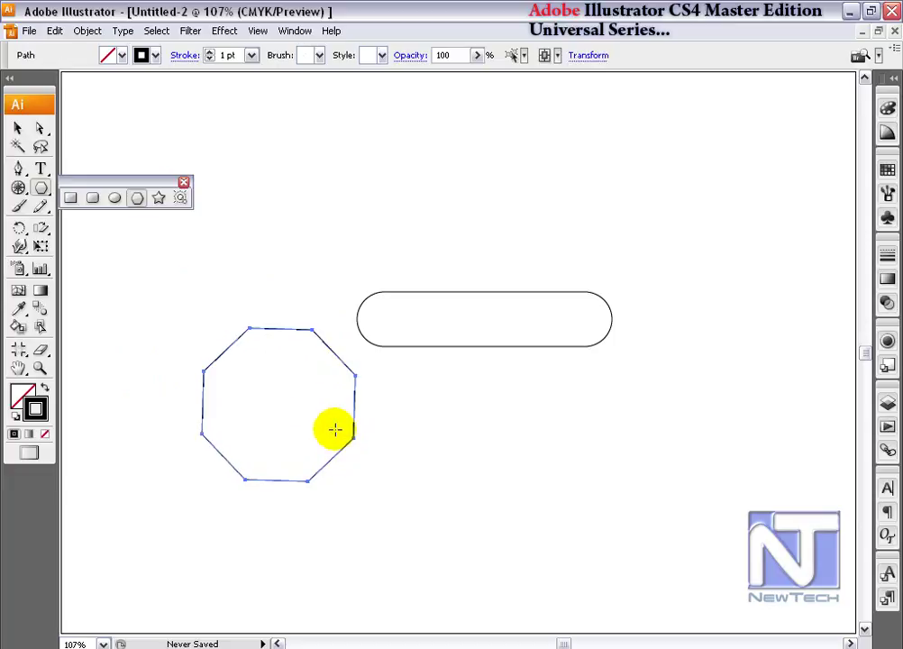
{"action": "left_click", "coordinate": [17, 128]}
{"action": "key", "text": "Delete"}
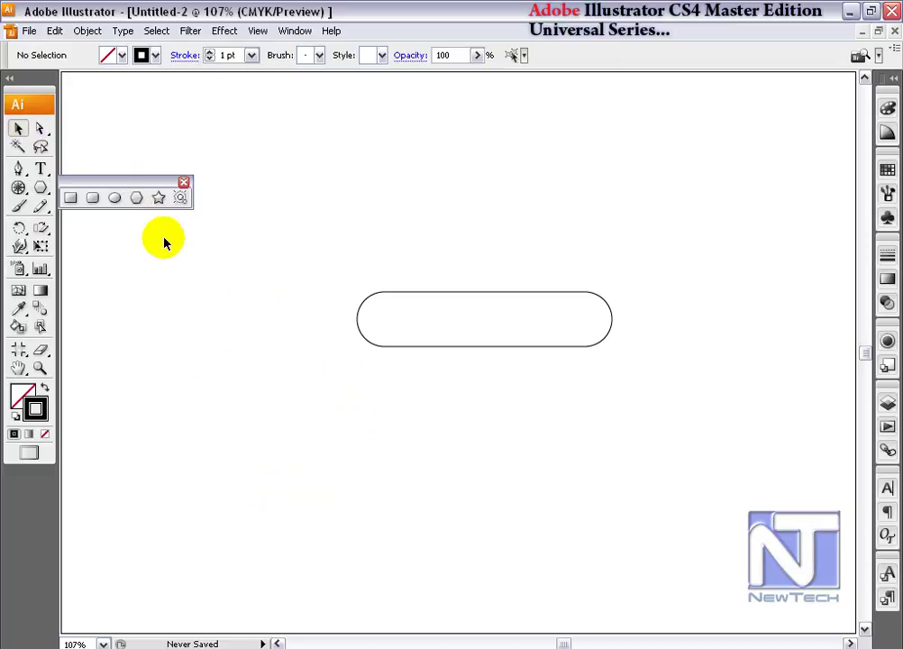
Draw a star beside the capsule shape with the Star tool and raise its point count to 11 while drawing.
{"action": "left_click", "coordinate": [158, 197]}
{"action": "left_click_drag", "start_coordinate": [259, 406], "coordinate": [337, 491]}
{"action": "key", "text": "Up"}
{"action": "key", "text": "Up"}
{"action": "key", "text": "Up"}
{"action": "key", "text": "Up"}
{"action": "key", "text": "Up"}
{"action": "key", "text": "Up"}
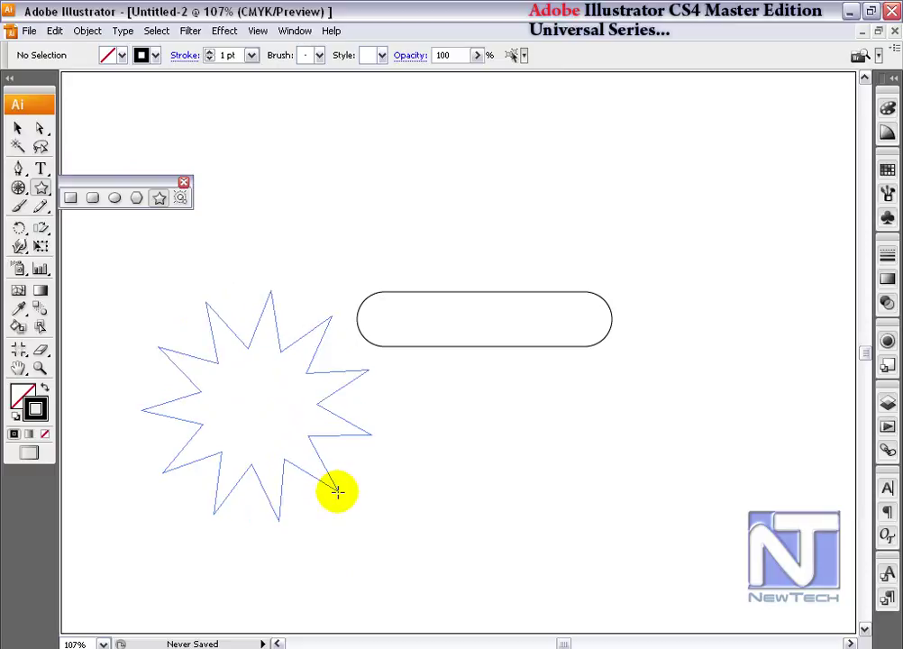
Reduce the star to eight points and finish it upright with aligned, shallower arms.
{"action": "left_click_drag", "start_coordinate": [337, 491], "coordinate": [337, 491]}
{"action": "key", "text": "Down"}
{"action": "key", "text": "Down"}
{"action": "key", "text": "Down"}
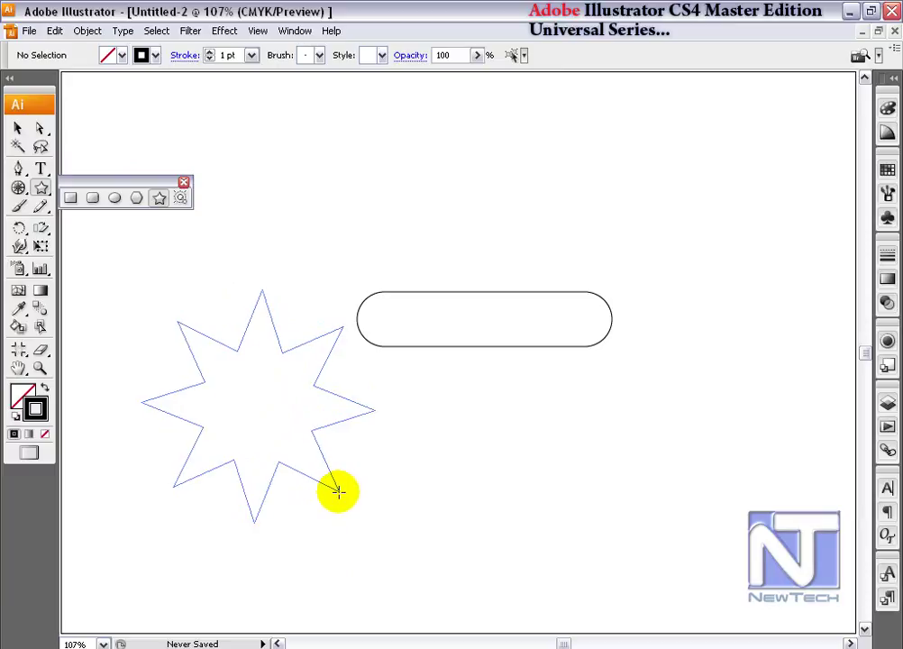
{"action": "mouse_move", "coordinate": [337, 491]}
{"action": "left_mouse_down"}
{"action": "mouse_move", "coordinate": [336, 474]}
{"action": "mouse_move", "coordinate": [389, 527]}
{"action": "mouse_move", "coordinate": [348, 484]}
{"action": "left_mouse_up"}
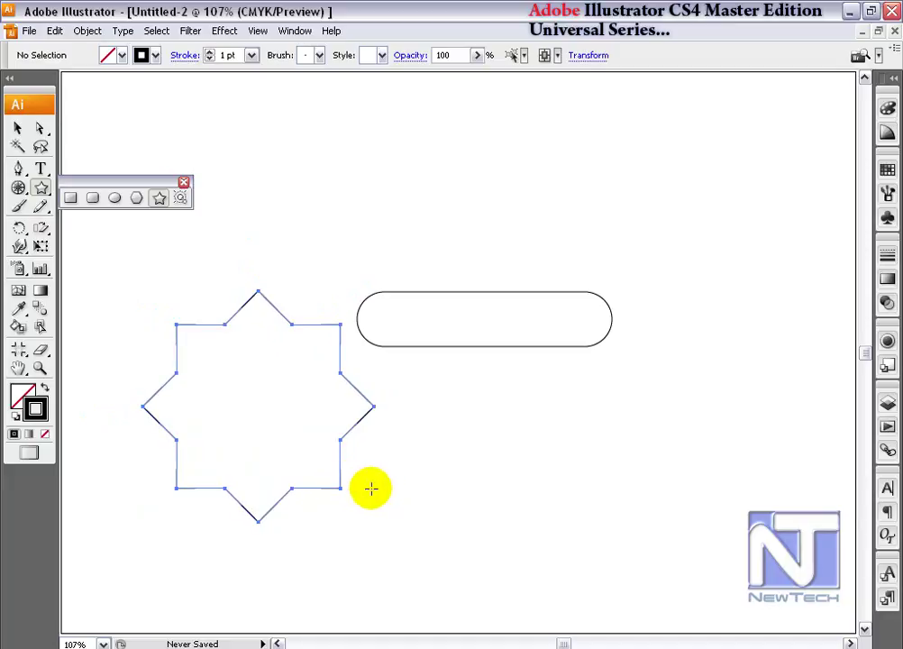
Move the star directly below the capsule shape, and select and delete both shapes.
{"action": "left_click", "coordinate": [20, 133]}
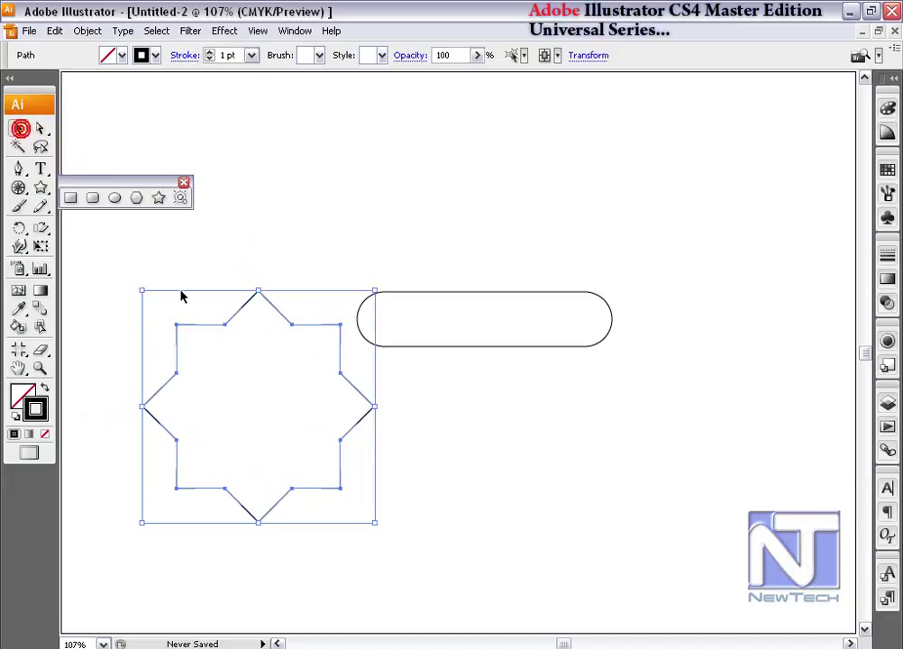
{"action": "left_click_drag", "start_coordinate": [340, 462], "coordinate": [605, 518]}
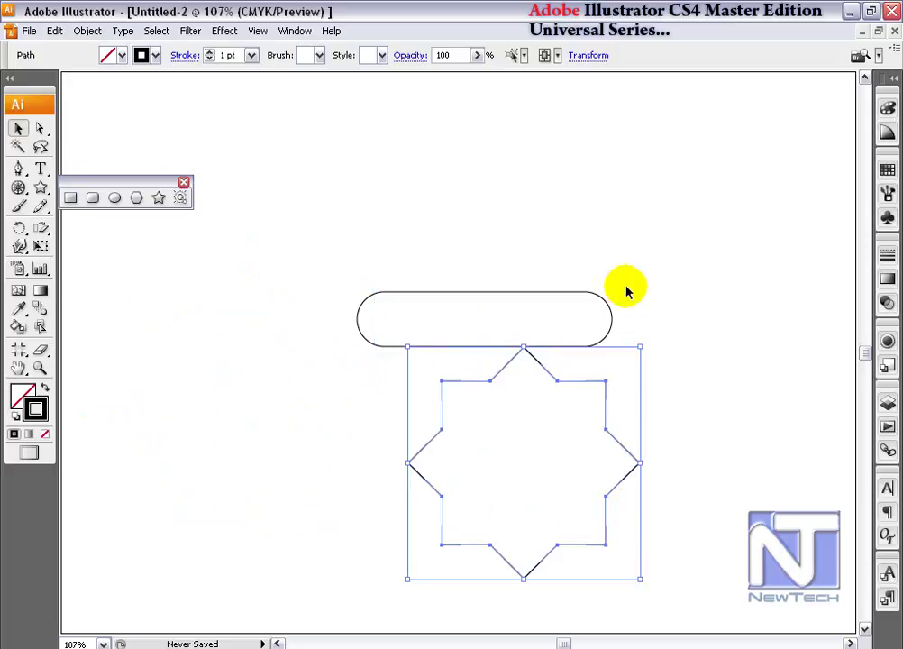
{"action": "left_click", "coordinate": [630, 228]}
{"action": "left_click", "coordinate": [630, 478]}
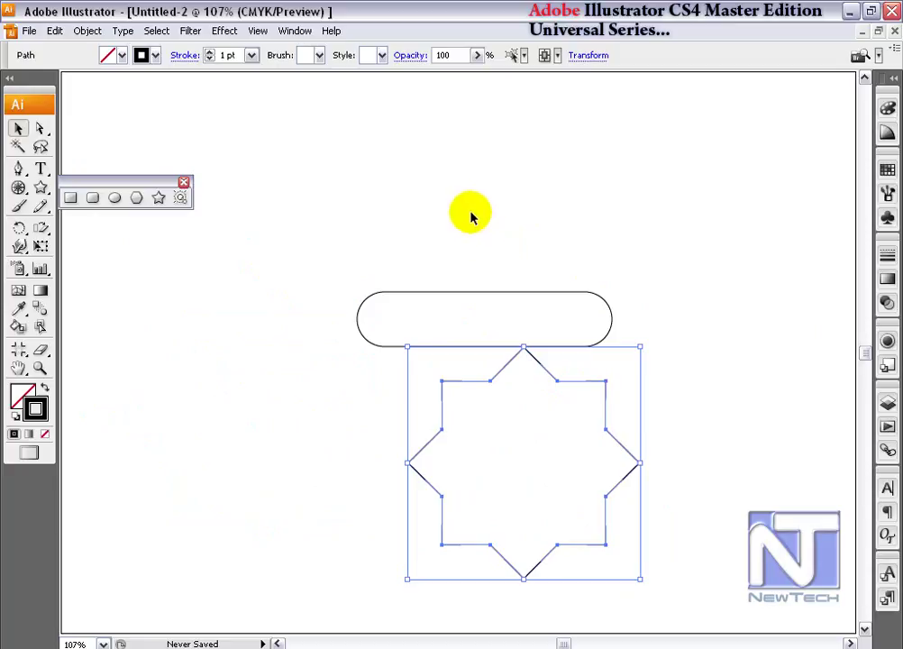
{"action": "left_click_drag", "start_coordinate": [332, 274], "coordinate": [589, 520]}
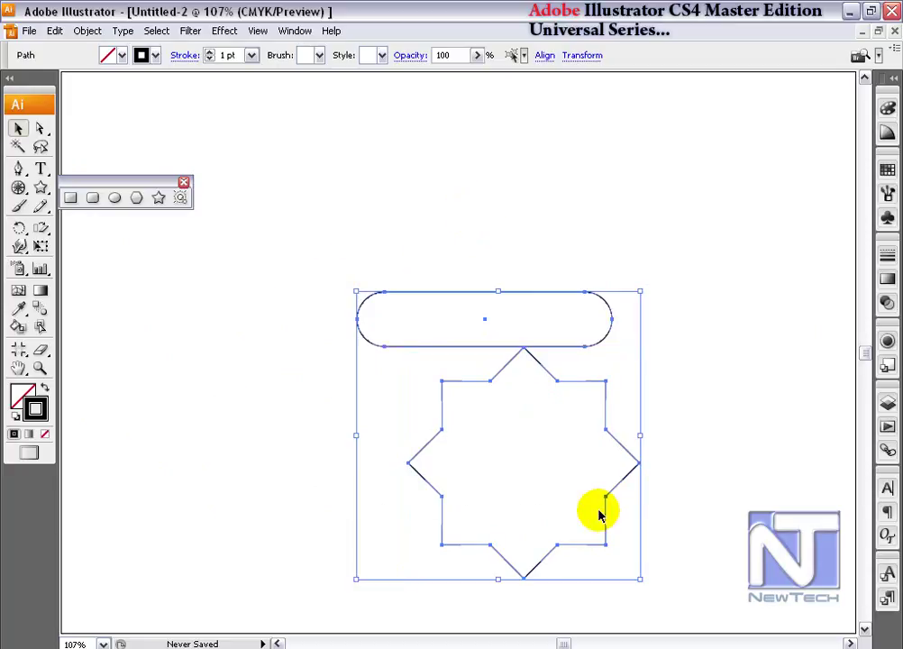
{"action": "key", "text": "Delete"}
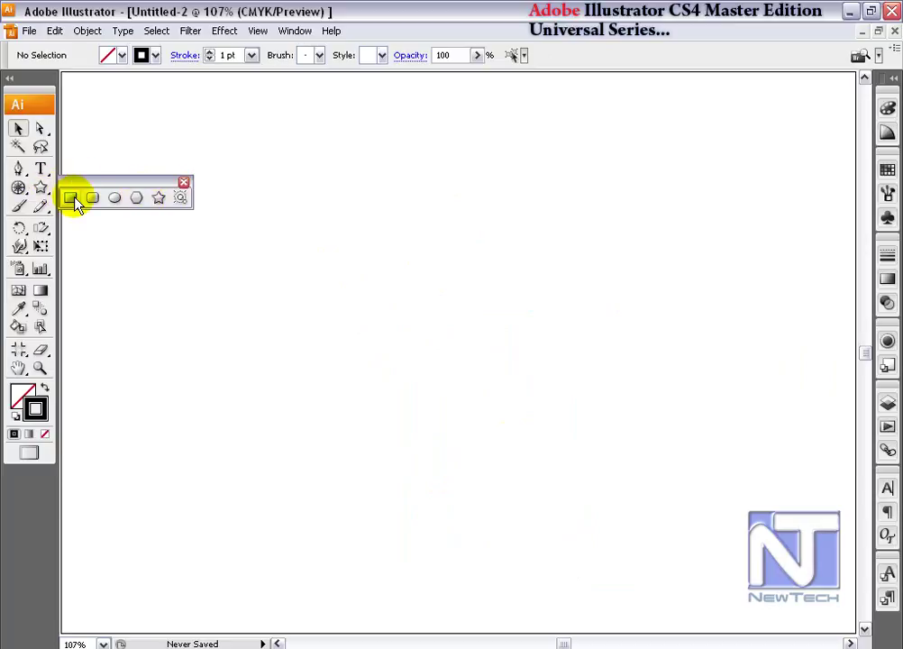
Draw a large rectangle across most of the artboard and apply the dark brown swatch to its fill and stroke.
{"action": "left_click_drag", "start_coordinate": [99, 121], "coordinate": [813, 579]}
{"action": "left_click", "coordinate": [887, 169]}
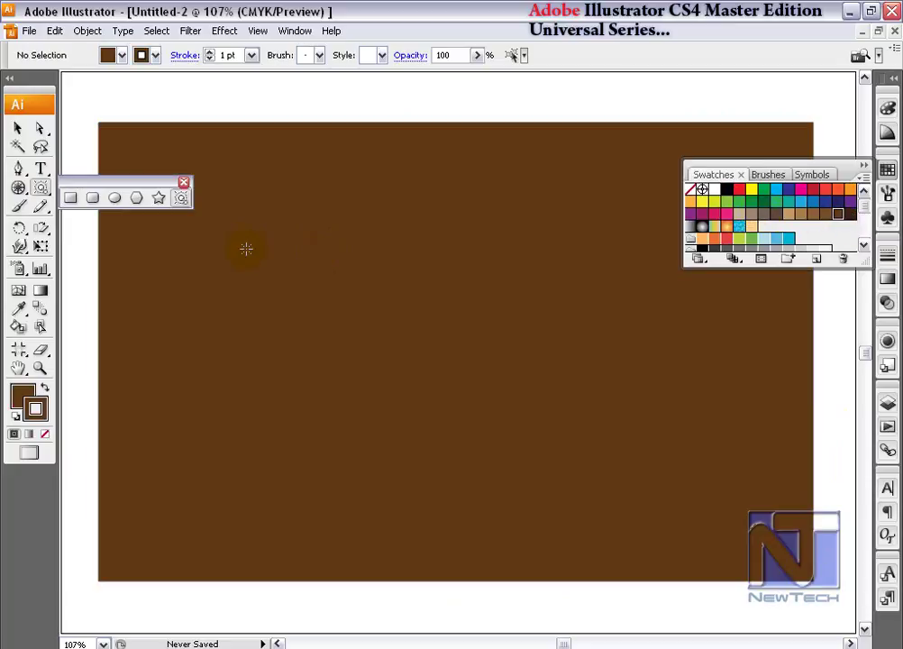
Draw a flare running diagonally down across the brown rectangle with the Flare tool and move it slightly down and to the right.
{"action": "mouse_move", "coordinate": [247, 240]}
{"action": "left_mouse_down"}
{"action": "mouse_move", "coordinate": [313, 275]}
{"action": "mouse_move", "coordinate": [263, 251]}
{"action": "left_mouse_up"}
{"action": "mouse_move", "coordinate": [622, 433]}
{"action": "left_mouse_down"}
{"action": "mouse_move", "coordinate": [653, 451]}
{"action": "mouse_move", "coordinate": [604, 468]}
{"action": "left_mouse_up"}
{"action": "left_click", "coordinate": [18, 133]}
{"action": "left_click", "coordinate": [267, 111]}
{"action": "left_click_drag", "start_coordinate": [257, 242], "coordinate": [317, 273]}
Move the floating shape tools above the brown rectangle, and delete the rectangle and undo the deletion.
{"action": "left_click", "coordinate": [368, 131]}
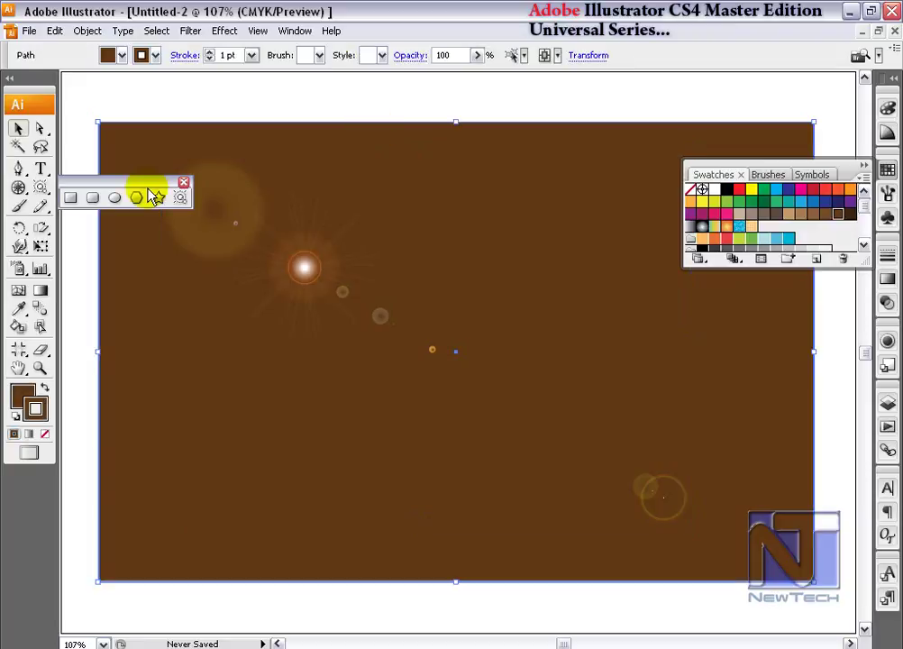
{"action": "left_click_drag", "start_coordinate": [147, 189], "coordinate": [149, 87]}
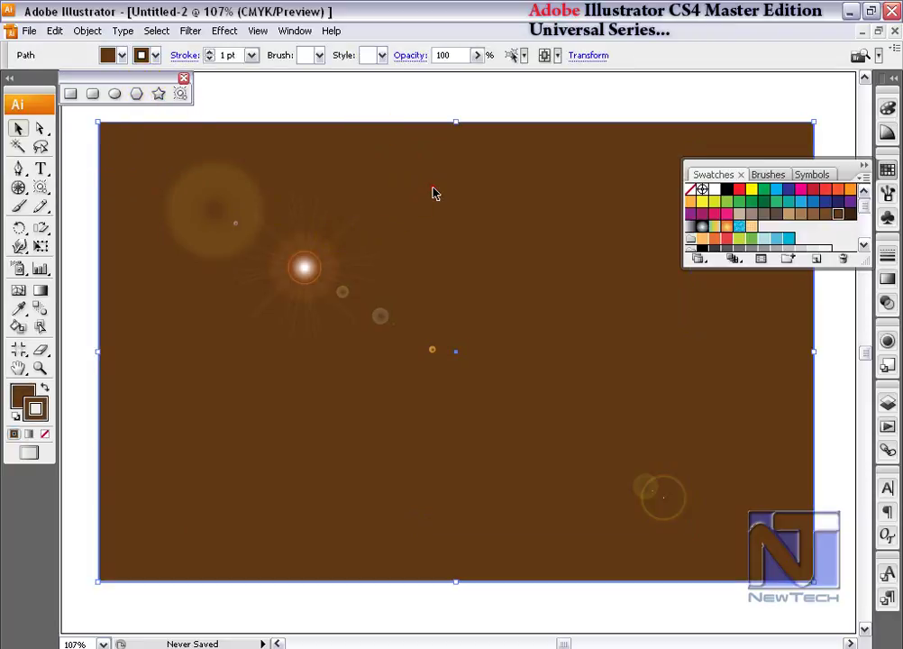
{"action": "key", "text": "Delete"}
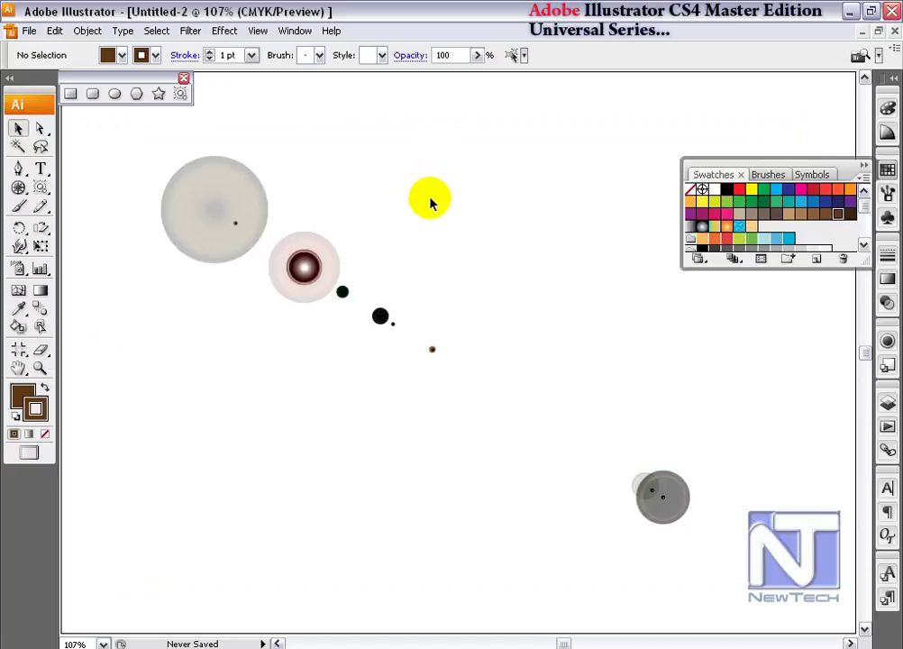
{"action": "key", "text": "ctrl+z"}
Select the flare, open its Flare Tool Options clear of the artwork, and set the center diameter to 33 pt.
{"action": "left_click", "coordinate": [309, 269]}
{"action": "left_click", "coordinate": [309, 269]}
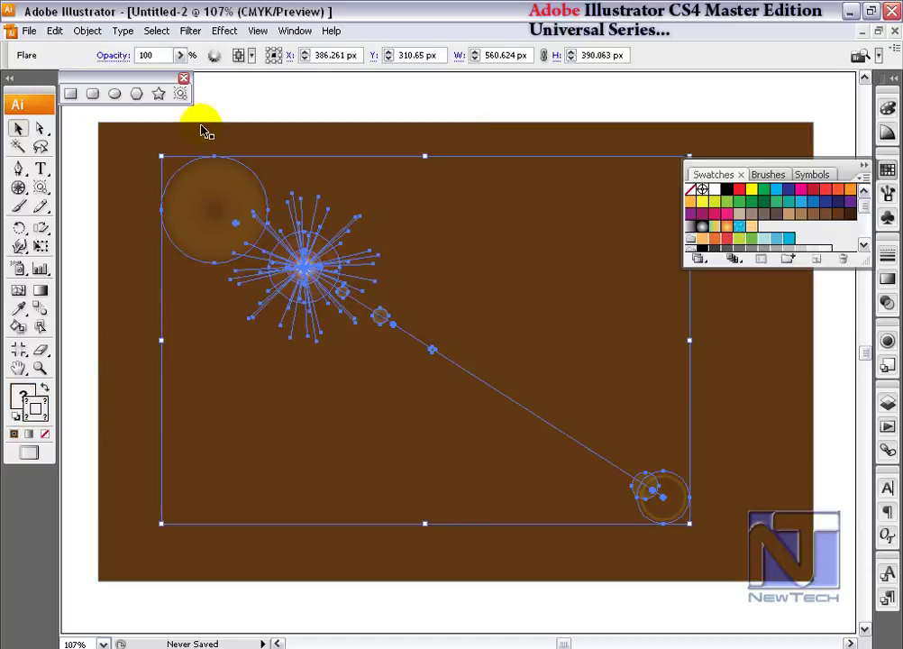
{"action": "double_click", "coordinate": [182, 94]}
{"action": "left_click_drag", "start_coordinate": [468, 188], "coordinate": [320, 320]}
{"action": "left_click", "coordinate": [183, 367]}
{"action": "left_click", "coordinate": [183, 366]}
{"action": "left_click", "coordinate": [183, 367]}
{"action": "left_click", "coordinate": [183, 374]}
{"action": "left_click", "coordinate": [183, 374]}
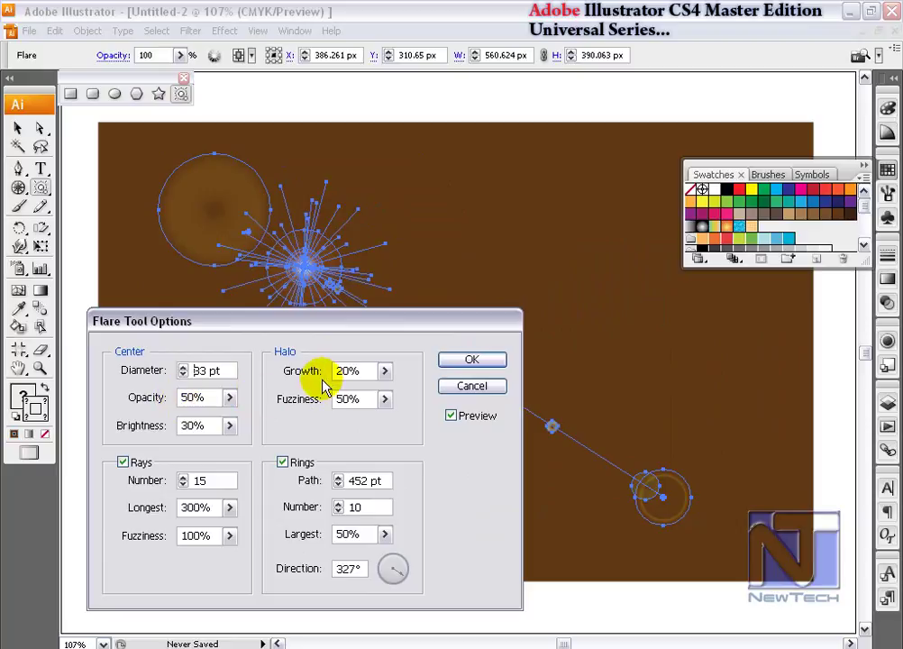
Set the flare's halo growth to 40% and halo fuzziness to 63%.
{"action": "left_click", "coordinate": [385, 371]}
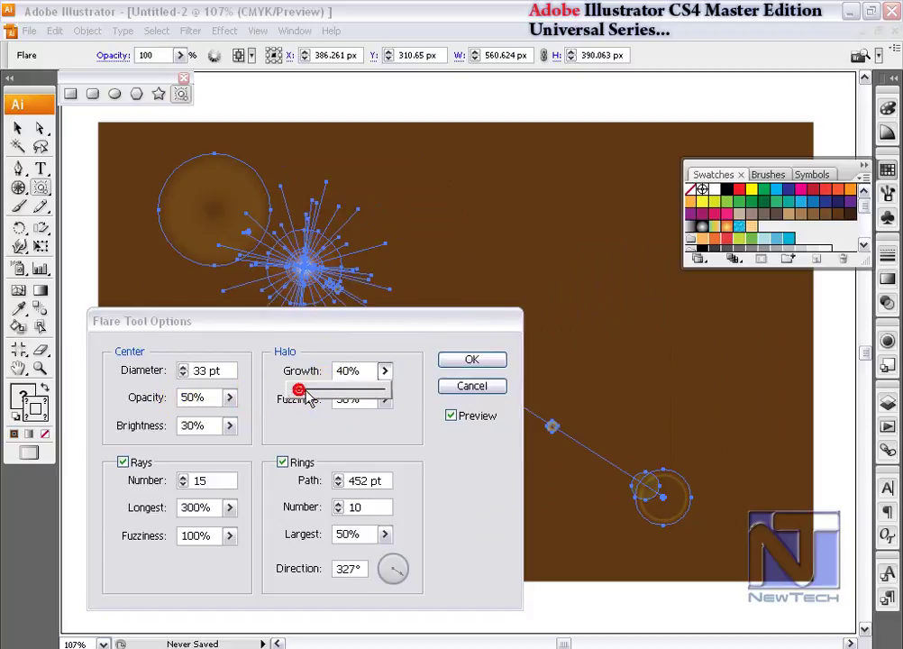
{"action": "left_click", "coordinate": [405, 393]}
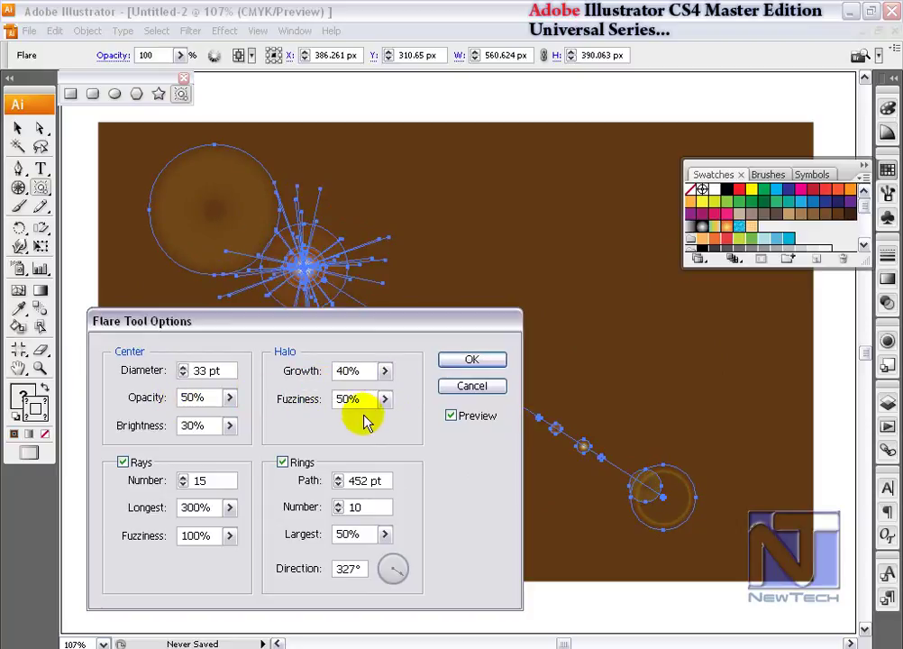
{"action": "left_click", "coordinate": [385, 399]}
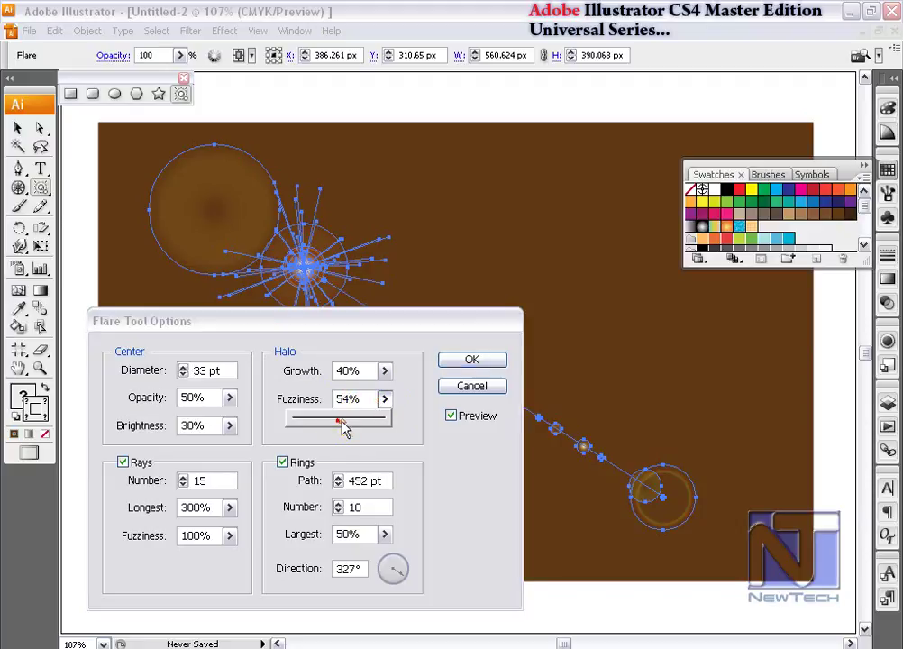
{"action": "left_click_drag", "start_coordinate": [341, 422], "coordinate": [352, 422]}
{"action": "left_click", "coordinate": [407, 429]}
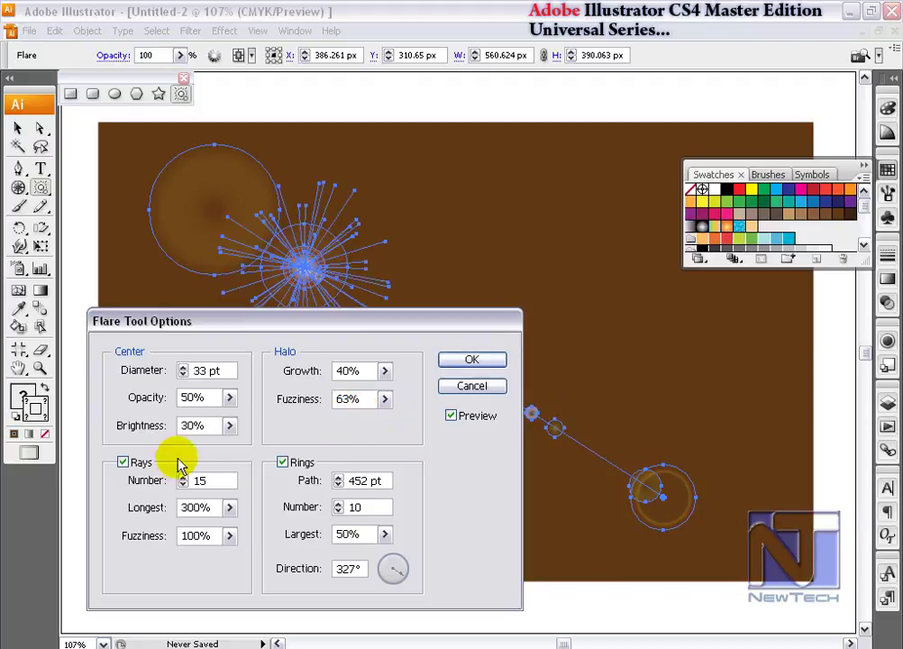
Set the brightness of the flare's center to 40%.
{"action": "left_click", "coordinate": [230, 426]}
{"action": "left_click_drag", "start_coordinate": [170, 452], "coordinate": [177, 452]}
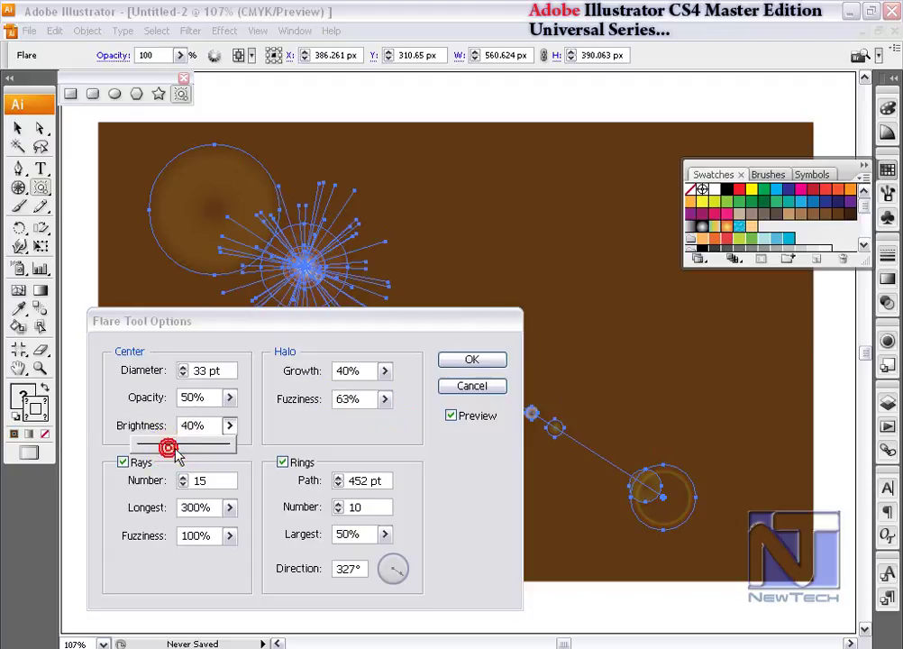
{"action": "left_click", "coordinate": [281, 440]}
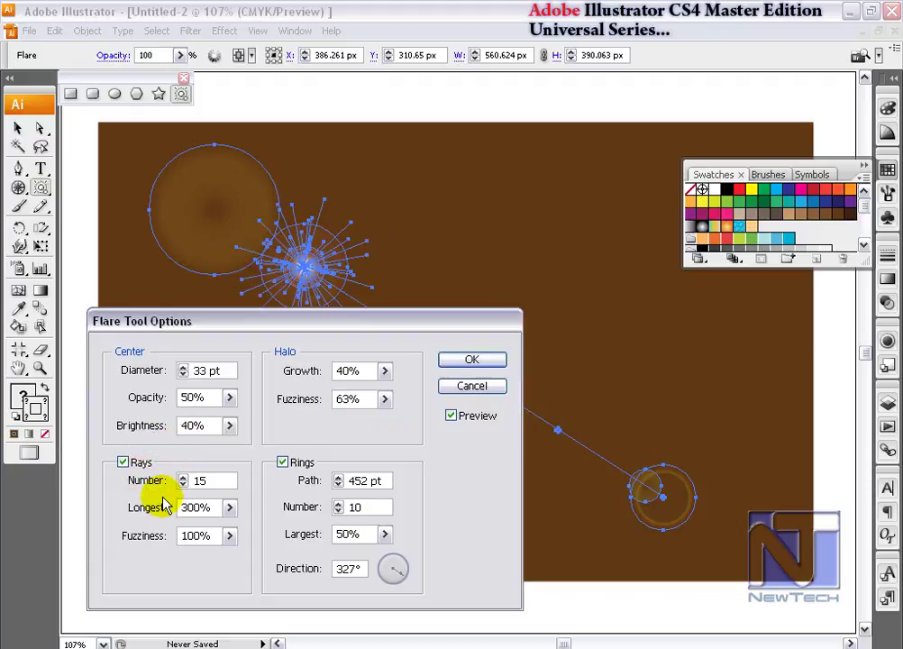
Set the flare's number of rays to 17 and the path length of its rings to 454 pt.
{"action": "left_click", "coordinate": [184, 478]}
{"action": "left_click", "coordinate": [184, 477]}
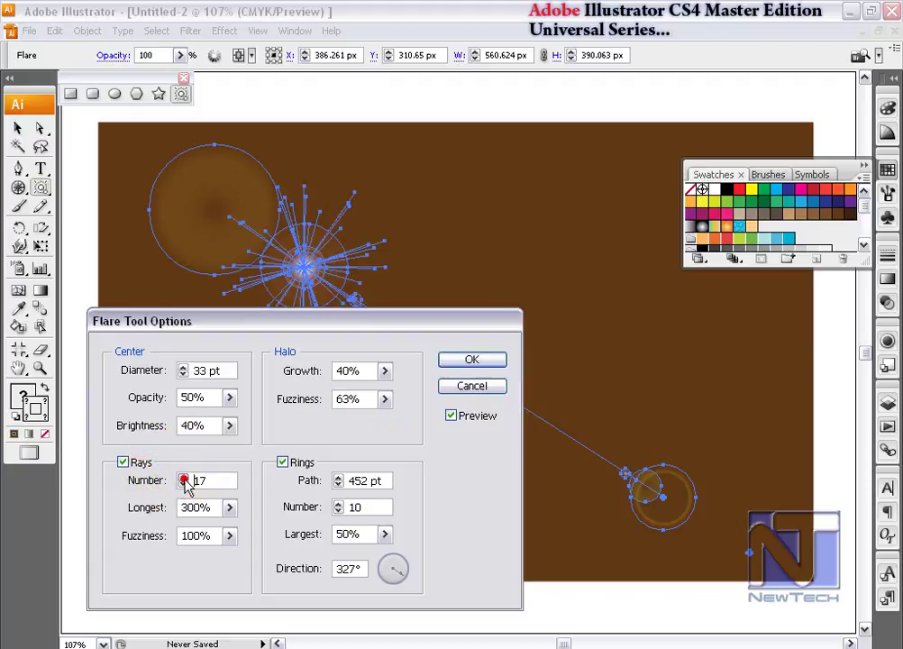
{"action": "left_click", "coordinate": [337, 477]}
{"action": "left_click", "coordinate": [337, 476]}
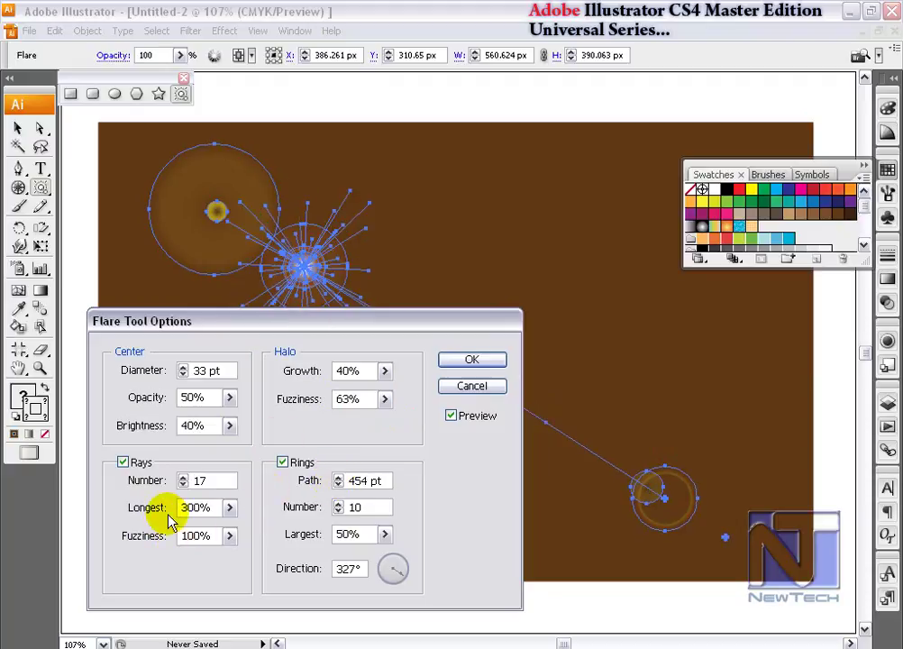
Set the flare's longest ray to 346% and the number of rings to 12.
{"action": "left_click_drag", "start_coordinate": [230, 508], "coordinate": [151, 542]}
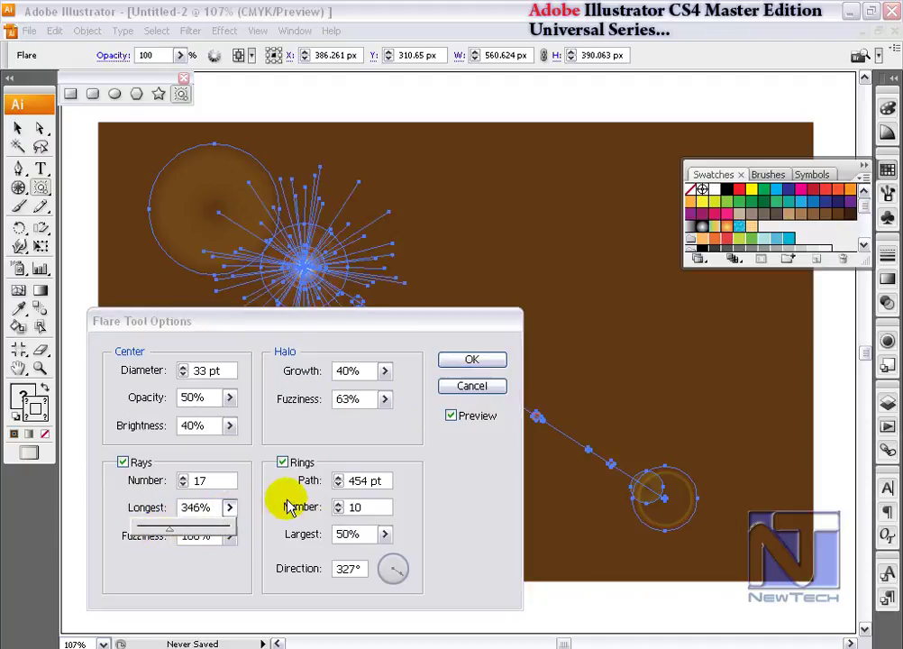
{"action": "left_click", "coordinate": [339, 503]}
{"action": "left_click", "coordinate": [339, 503]}
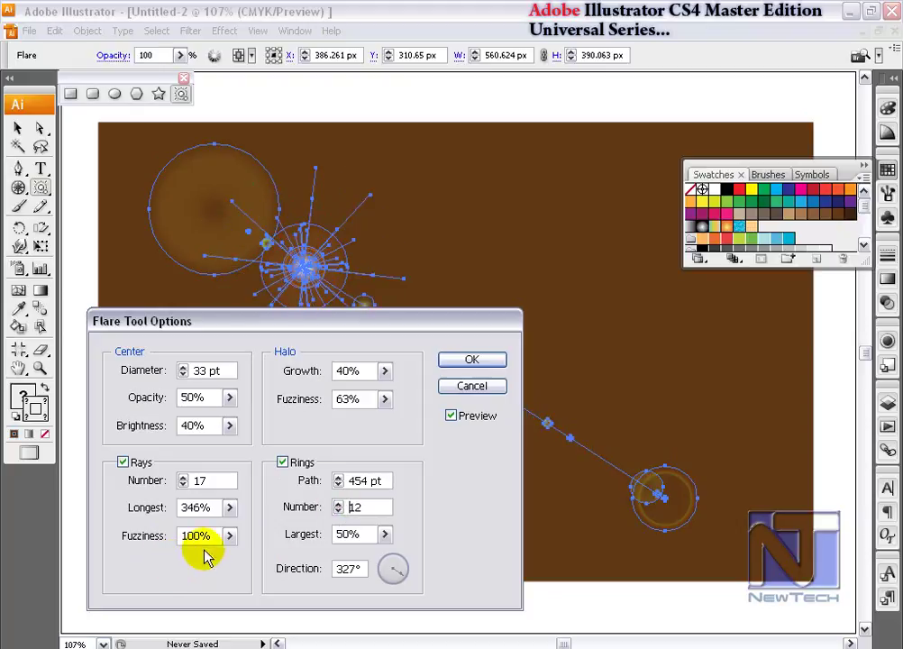
Try adjusting the fuzziness of the flare's rays and the size of its largest ring.
{"action": "left_click", "coordinate": [229, 535]}
{"action": "left_click_drag", "start_coordinate": [216, 557], "coordinate": [195, 556]}
{"action": "left_click", "coordinate": [260, 530]}
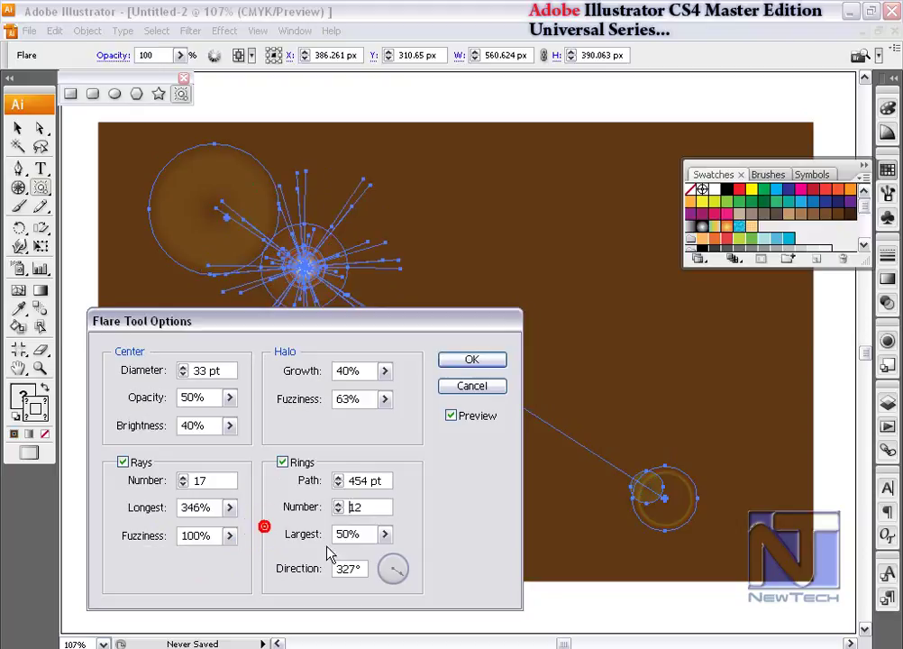
{"action": "left_click", "coordinate": [385, 534]}
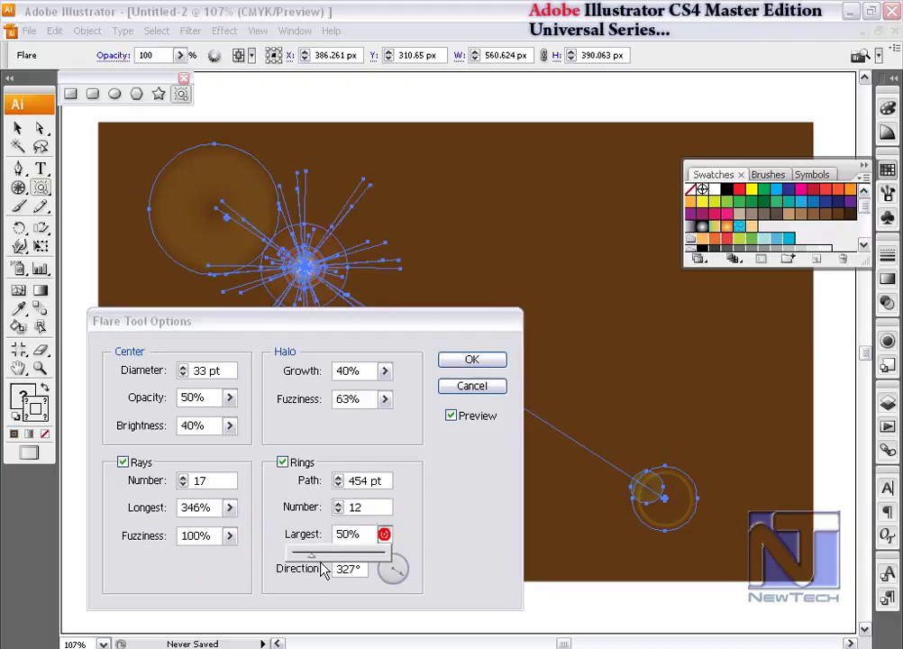
{"action": "mouse_move", "coordinate": [302, 558]}
{"action": "left_mouse_down"}
{"action": "mouse_move", "coordinate": [317, 558]}
{"action": "mouse_move", "coordinate": [311, 546]}
{"action": "left_mouse_up"}
{"action": "left_click", "coordinate": [428, 510]}
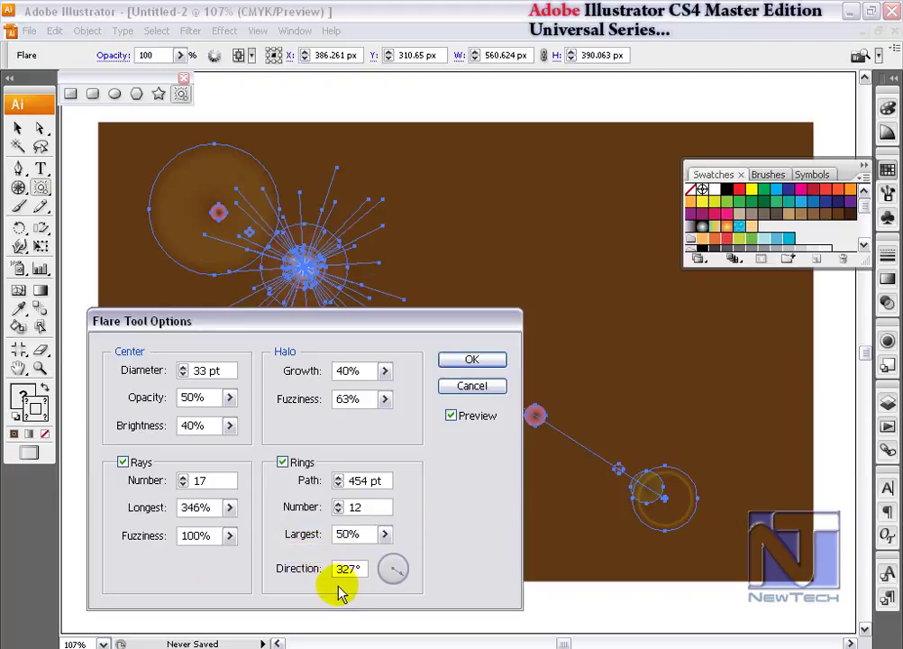
Set the direction of the flare's rings to 339°.
{"action": "mouse_move", "coordinate": [400, 568]}
{"action": "left_mouse_down"}
{"action": "mouse_move", "coordinate": [403, 589]}
{"action": "mouse_move", "coordinate": [405, 578]}
{"action": "left_mouse_up"}
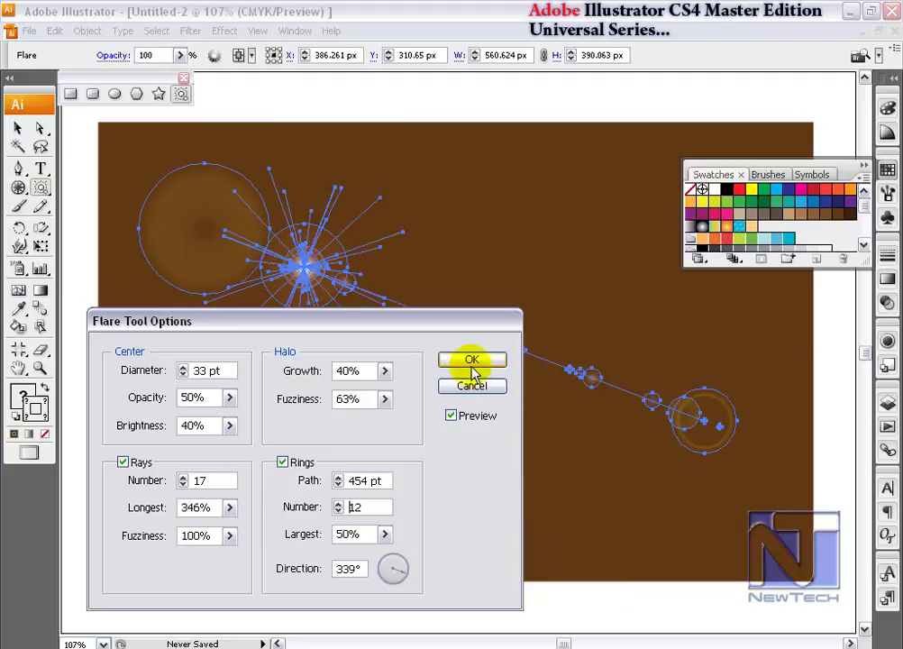